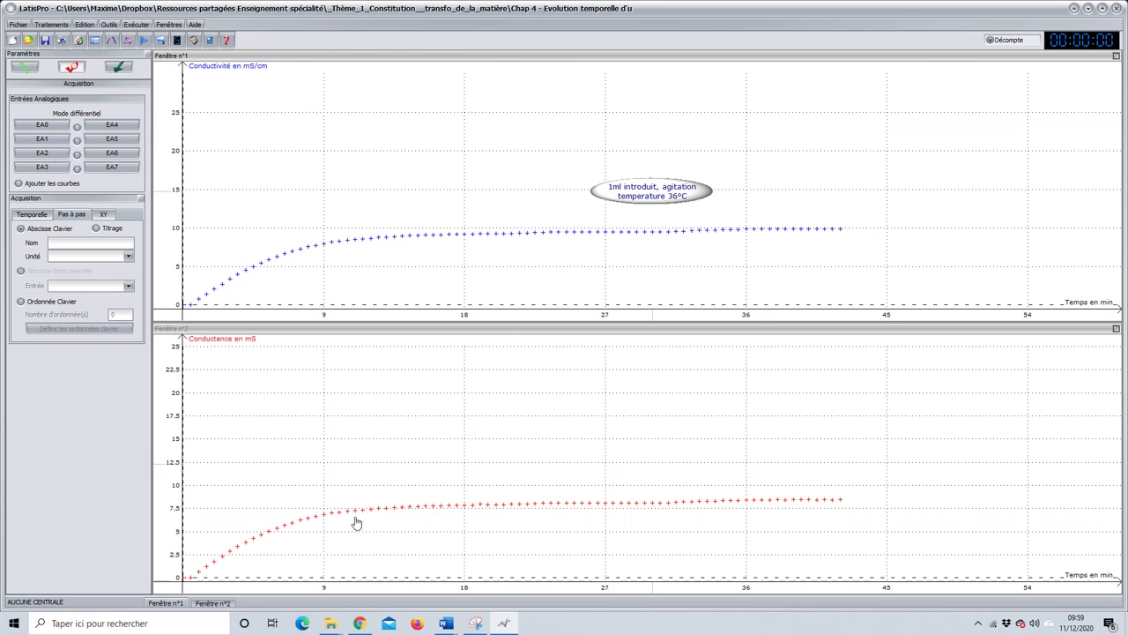
Step: Close the conductance graph and fit the Conductivité curve with the model A*(1-exp(-(X-Δ)/τ))+V0
{"action": "left_click", "coordinate": [1116, 329]}
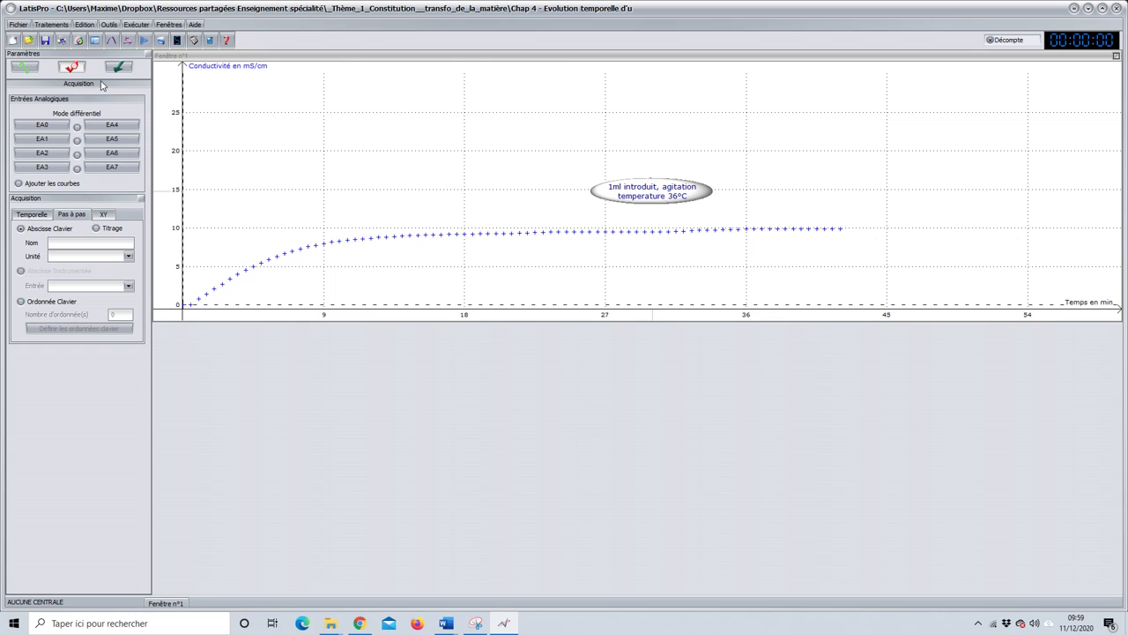
{"action": "left_click", "coordinate": [111, 41]}
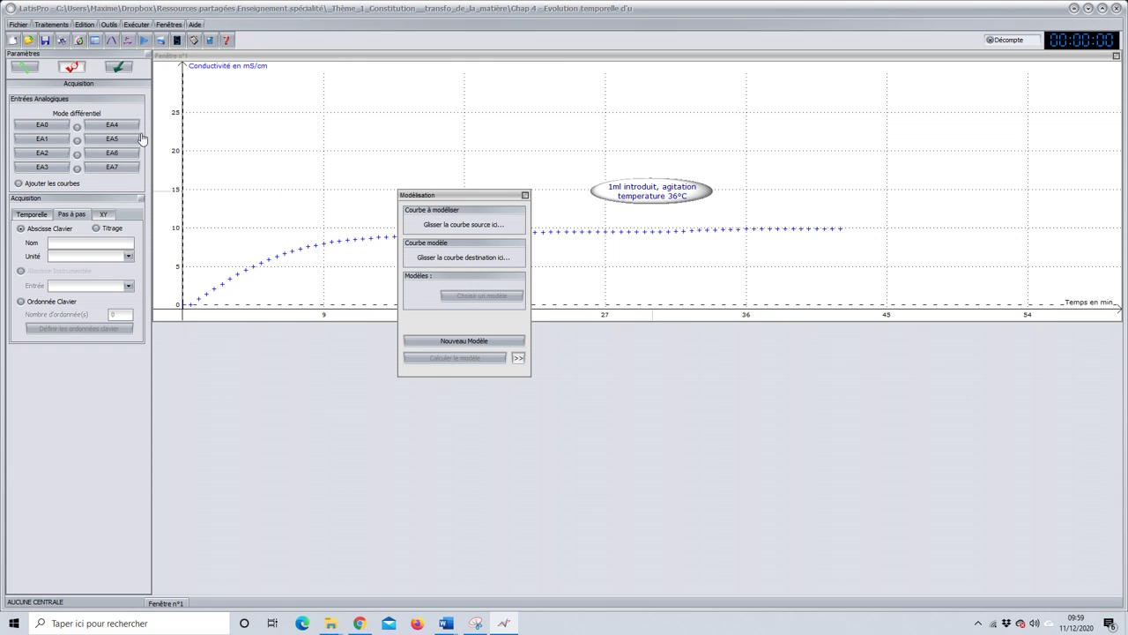
{"action": "left_click", "coordinate": [28, 69]}
{"action": "left_click_drag", "start_coordinate": [54, 106], "coordinate": [439, 226]}
{"action": "left_click", "coordinate": [480, 297]}
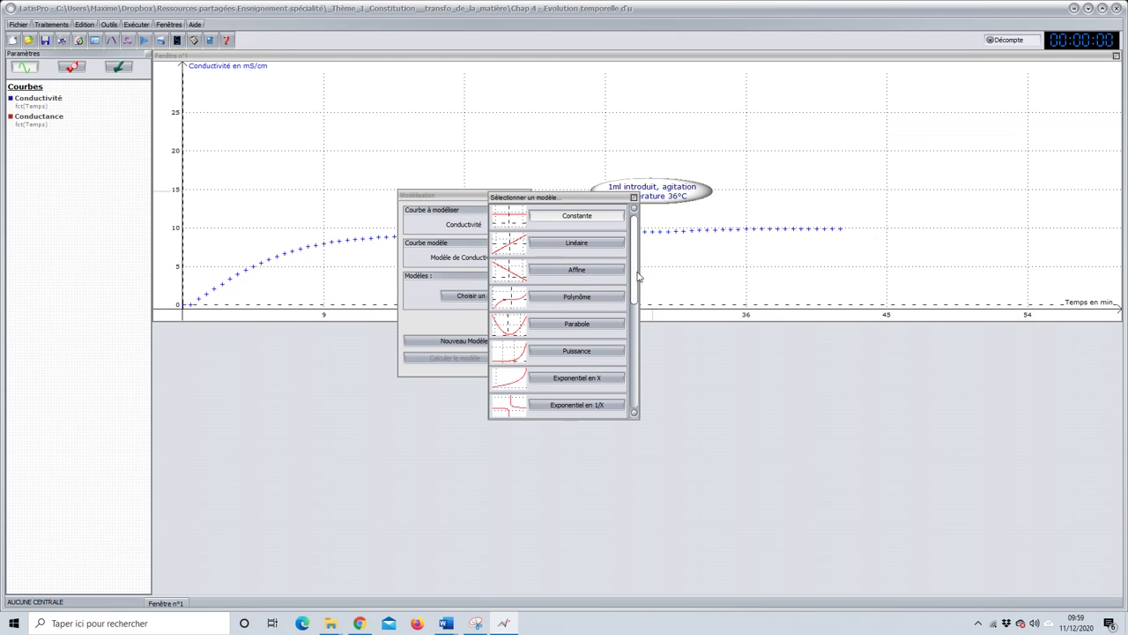
{"action": "scroll", "coordinate": [638, 277], "scroll_direction": "down", "scroll_amount": 3}
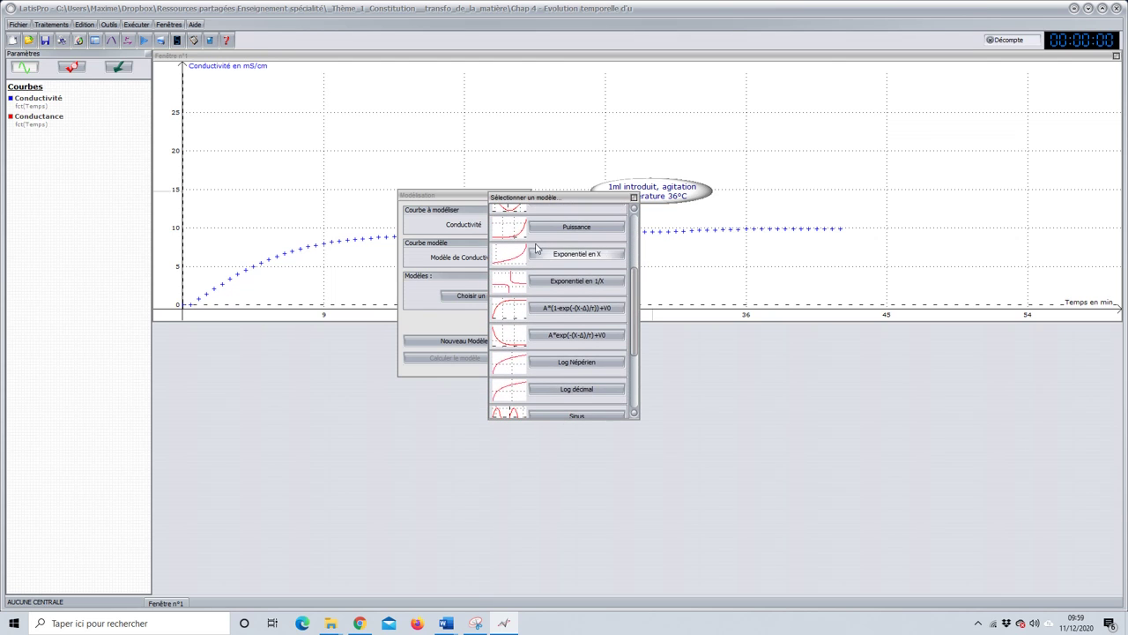
{"action": "left_click", "coordinate": [562, 309]}
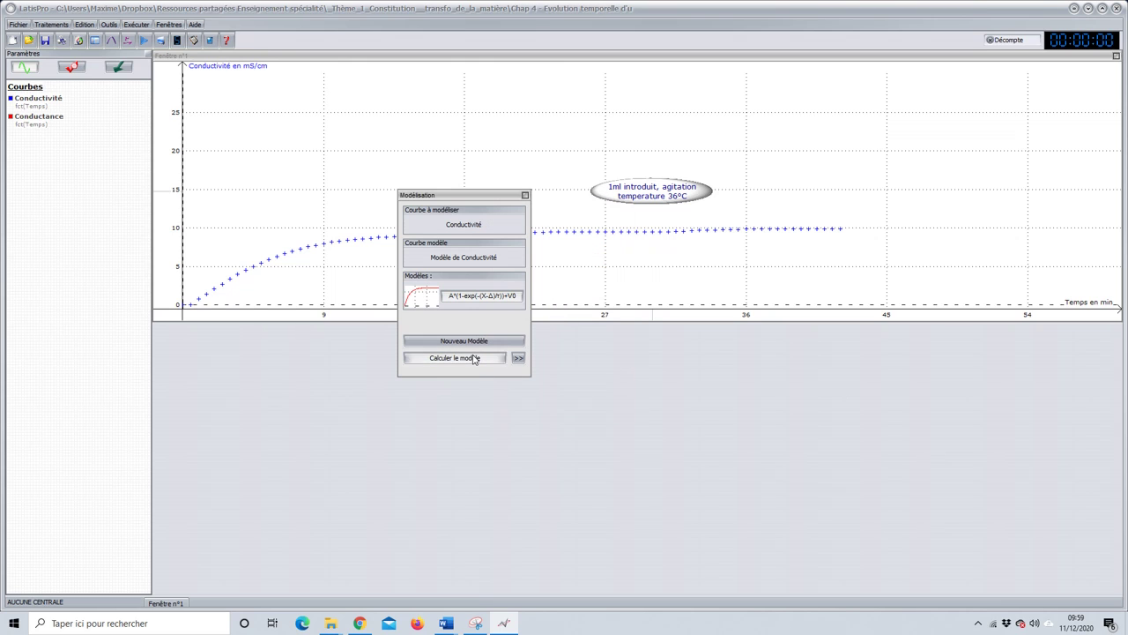
{"action": "left_click", "coordinate": [473, 358]}
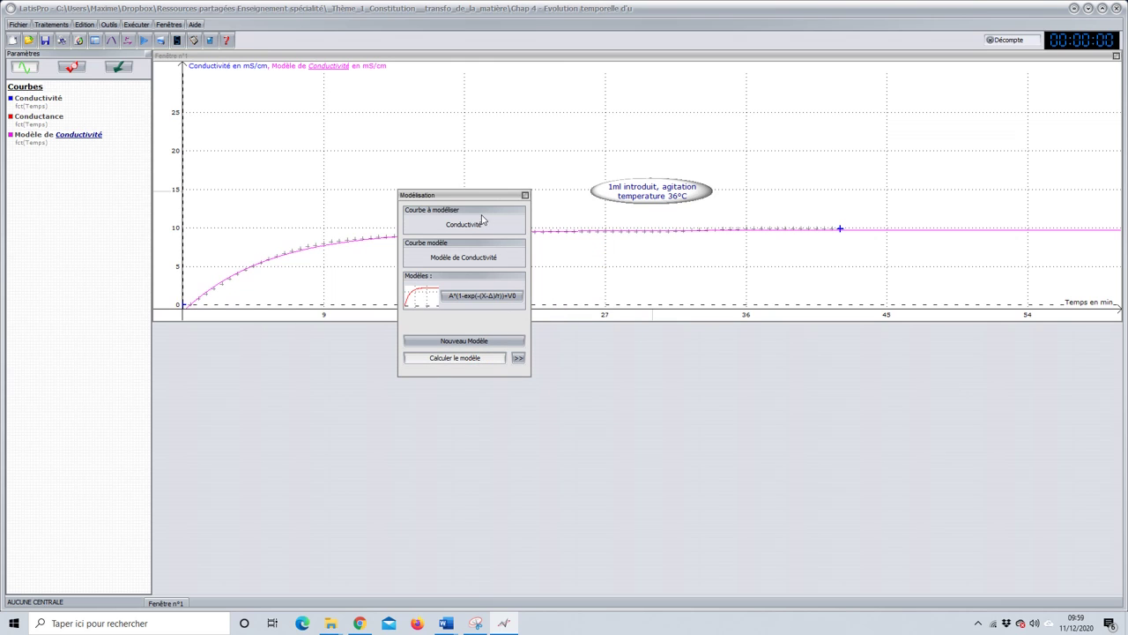
Step: Show the fitted model's coefficients and equation beside the curve, and close the modelling window after reading them
{"action": "left_click_drag", "start_coordinate": [487, 197], "coordinate": [821, 125]}
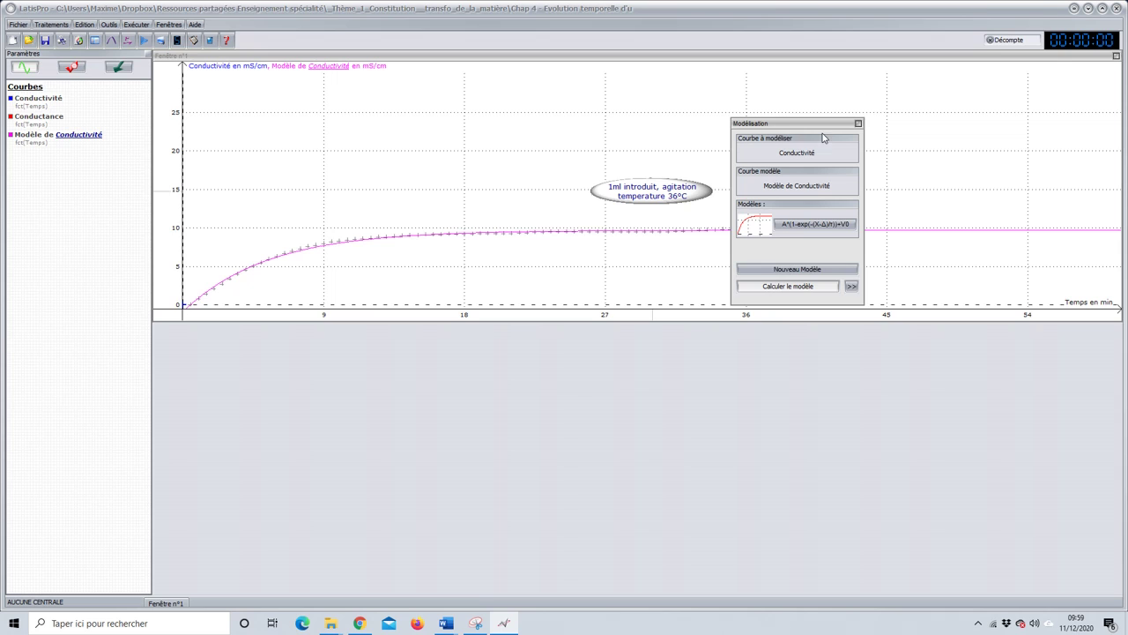
{"action": "left_click", "coordinate": [851, 287]}
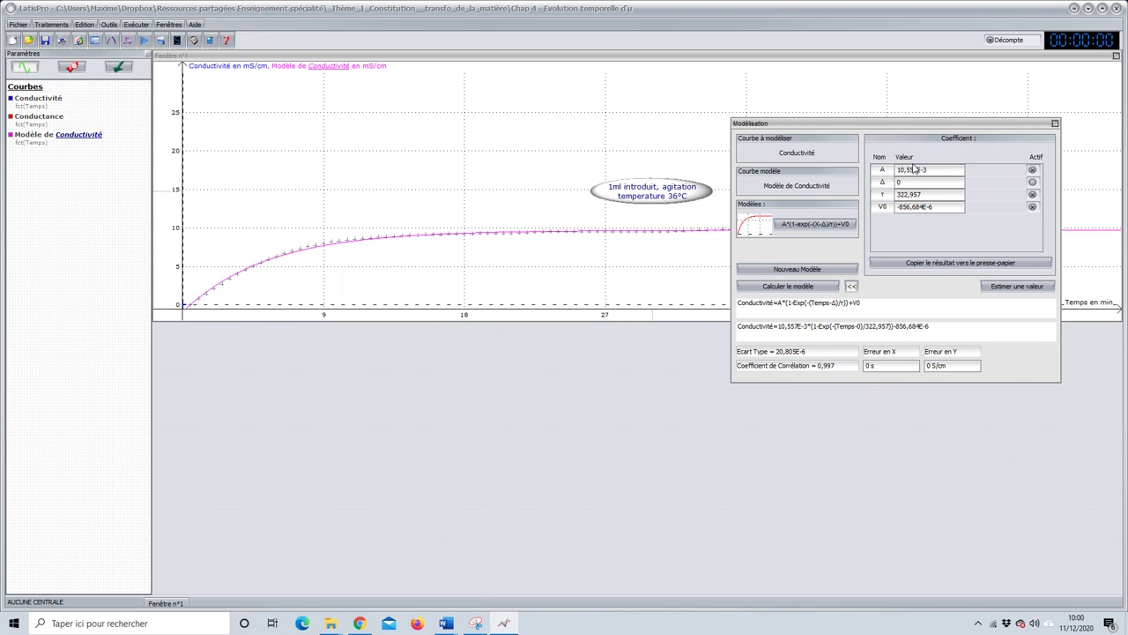
{"action": "mouse_move", "coordinate": [923, 124]}
{"action": "left_mouse_down"}
{"action": "mouse_move", "coordinate": [695, 145]}
{"action": "mouse_move", "coordinate": [558, 246]}
{"action": "mouse_move", "coordinate": [561, 261]}
{"action": "left_mouse_up"}
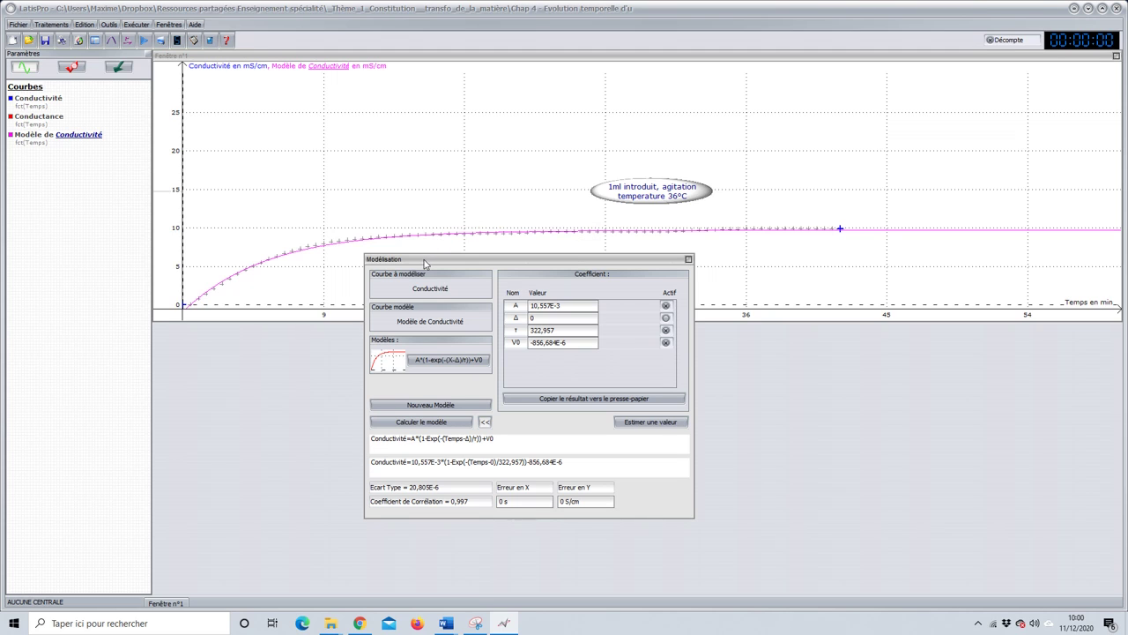
{"action": "left_click_drag", "start_coordinate": [426, 264], "coordinate": [452, 251]}
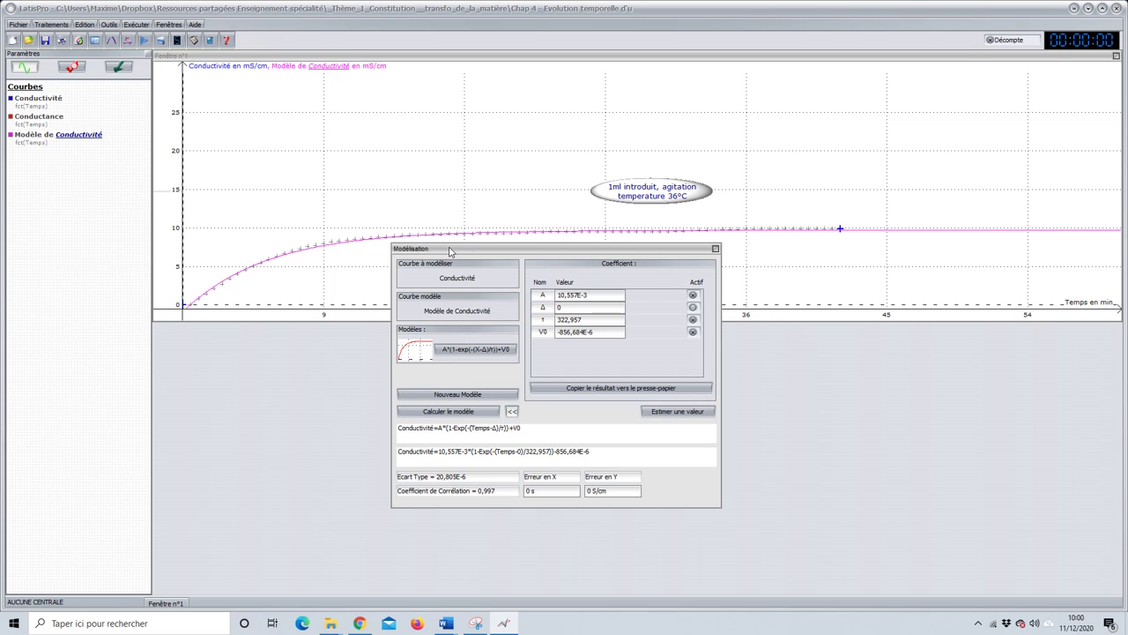
{"action": "left_click", "coordinate": [715, 248]}
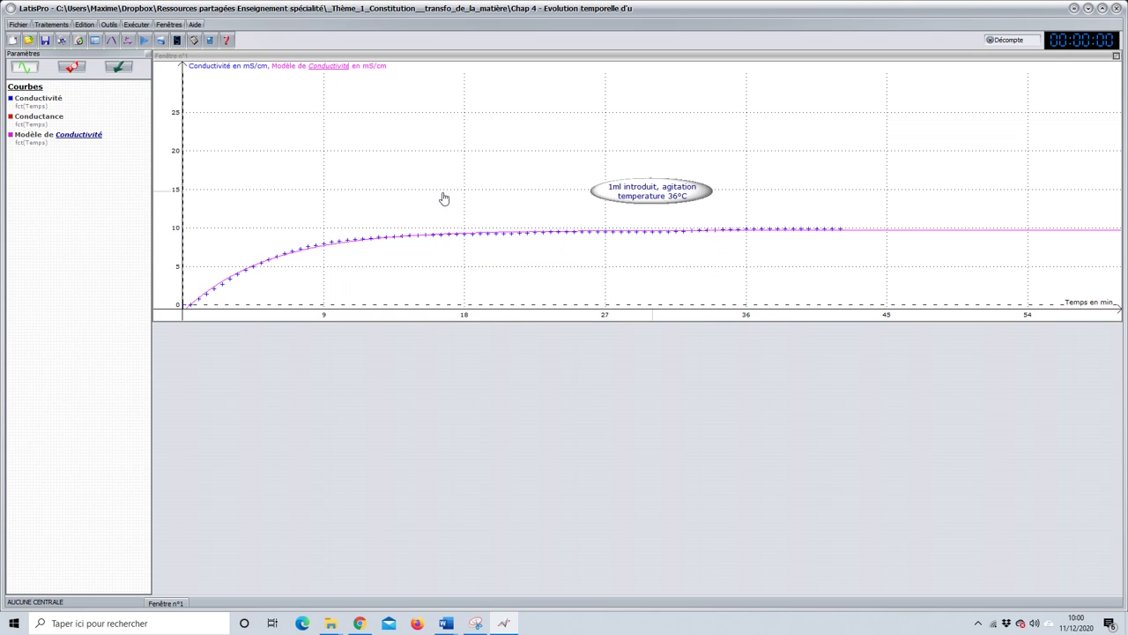
Step: Read the plateau conductivity of the fitted curve with the Réticule crosshair, and remove the crosshair
{"action": "right_click", "coordinate": [443, 196]}
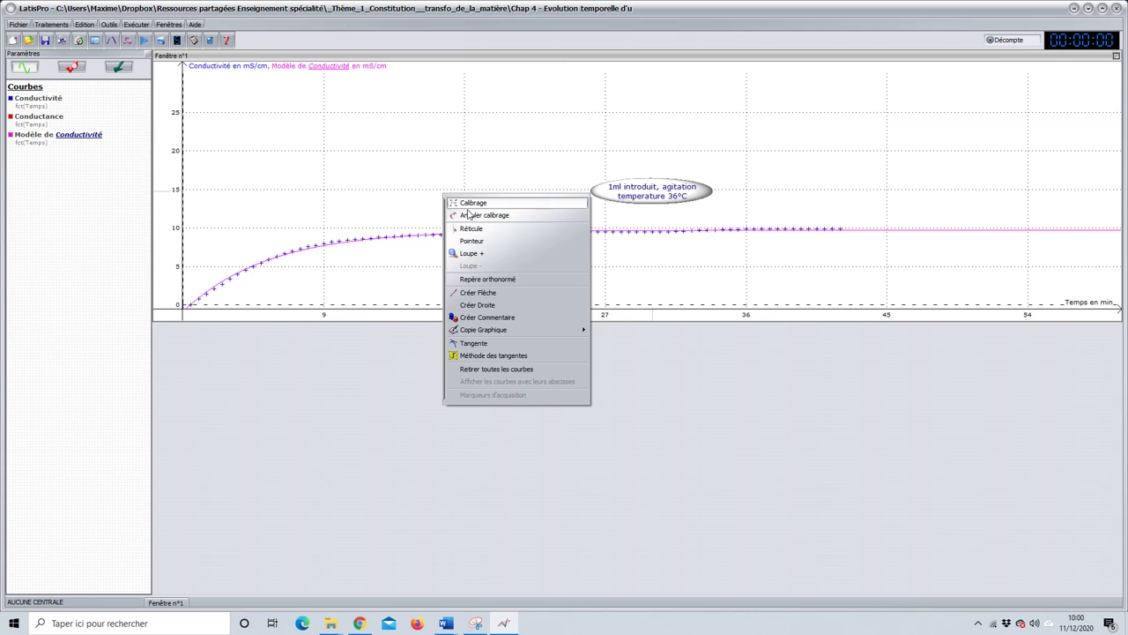
{"action": "left_click", "coordinate": [471, 229]}
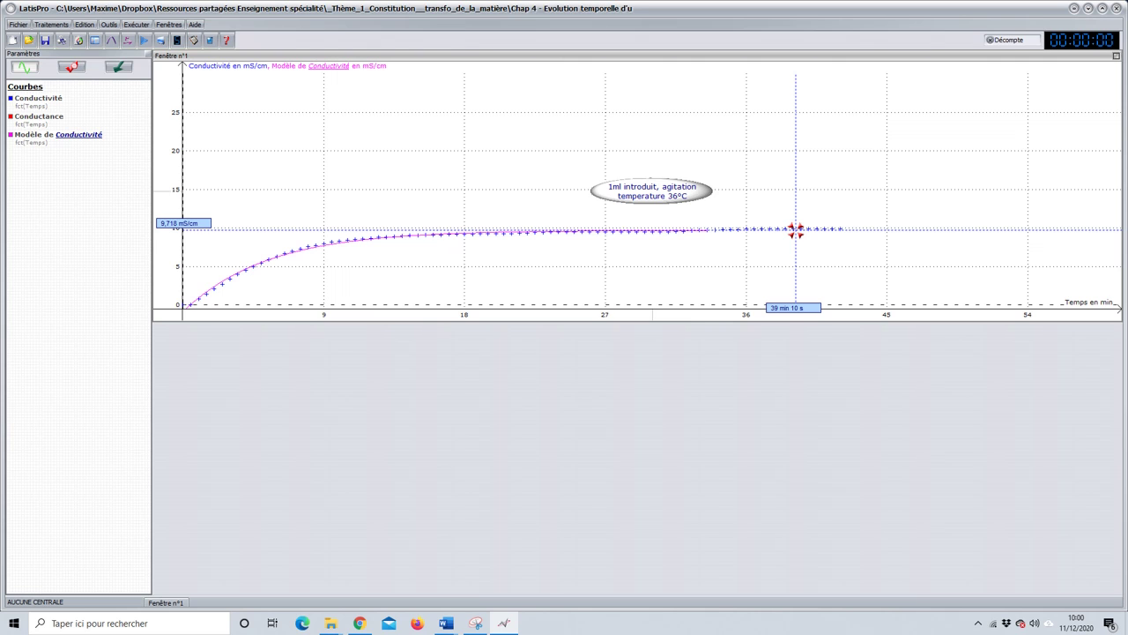
{"action": "right_click", "coordinate": [449, 159]}
{"action": "left_click", "coordinate": [485, 271]}
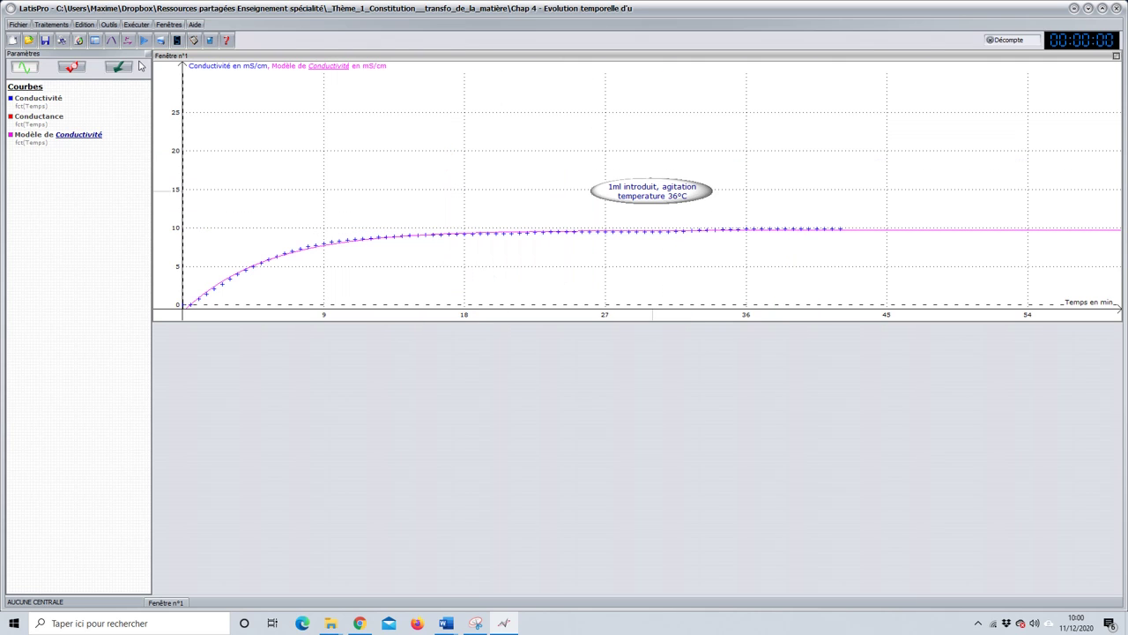
Step: Estimate the conductivity model's Y value for a very large X of 300000, and close the modelling window
{"action": "left_click", "coordinate": [112, 40]}
{"action": "left_click_drag", "start_coordinate": [508, 250], "coordinate": [495, 110]}
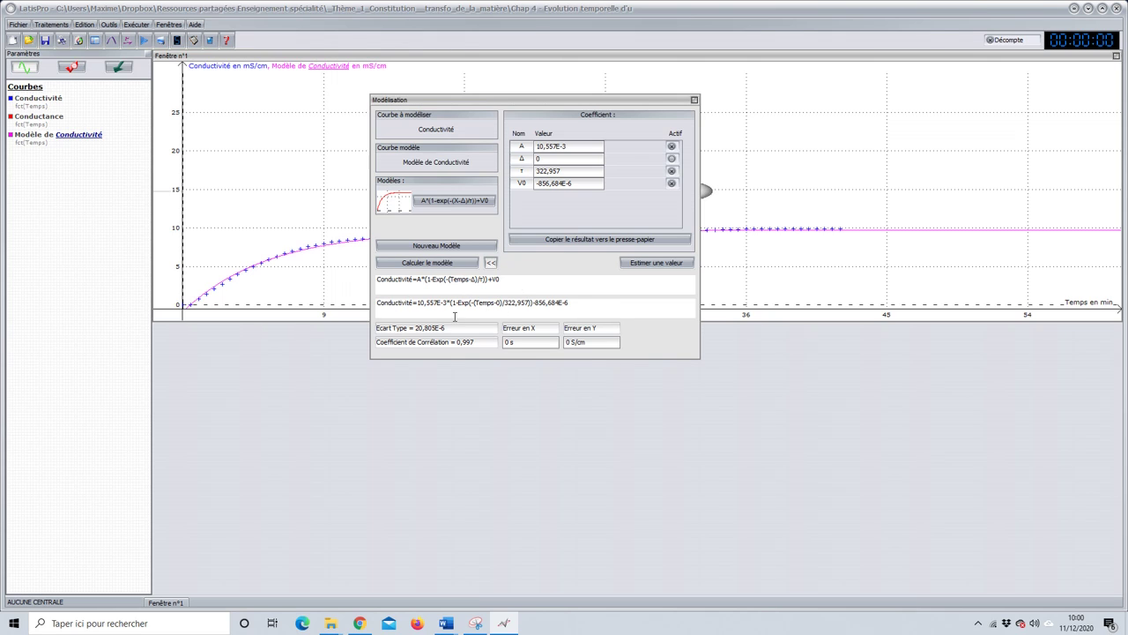
{"action": "left_click", "coordinate": [641, 266]}
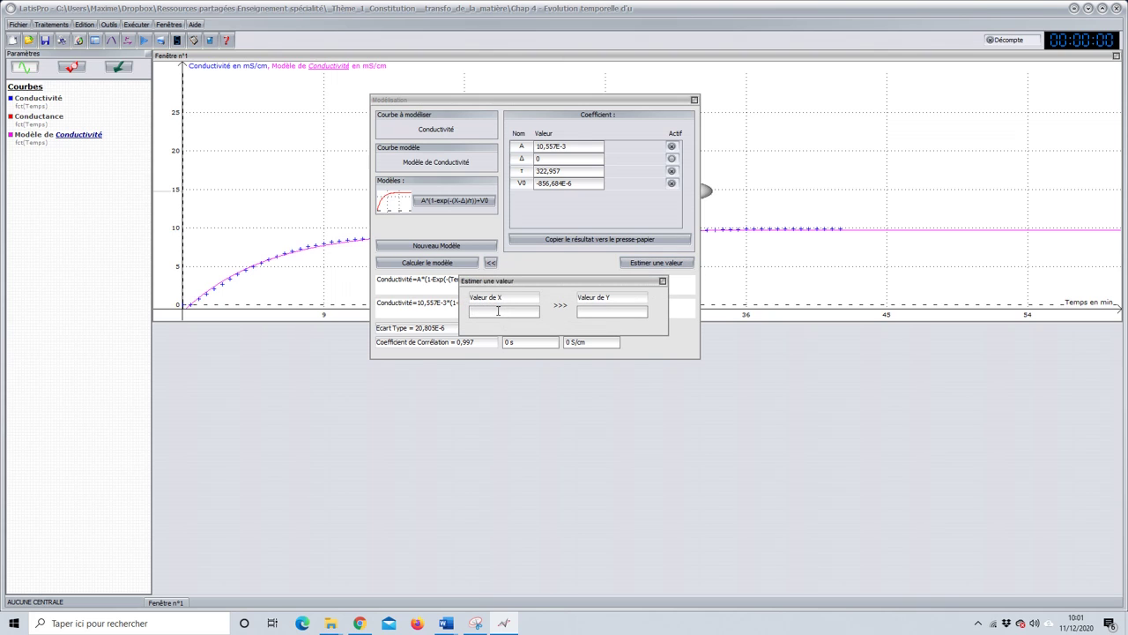
{"action": "type", "text": "3000000000"}
{"action": "key", "text": "BackSpace"}
{"action": "key", "text": "BackSpace"}
{"action": "key", "text": "BackSpace"}
{"action": "key", "text": "BackSpace"}
{"action": "key", "text": "BackSpace"}
{"action": "key", "text": "BackSpace"}
{"action": "key", "text": "BackSpace"}
{"action": "key", "text": "BackSpace"}
{"action": "key", "text": "BackSpace"}
{"action": "type", "text": "00000"}
{"action": "left_click", "coordinate": [663, 280]}
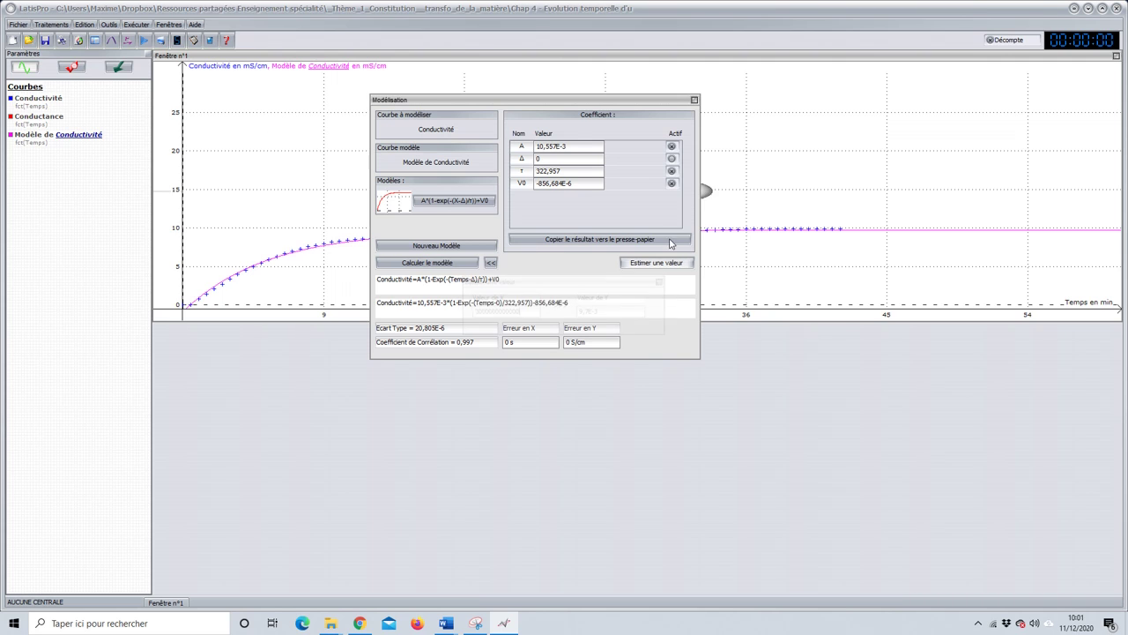
{"action": "left_click", "coordinate": [695, 101]}
Step: Check the fitted curve's final conductivity against the estimate using the Réticule crosshair, and remove it
{"action": "right_click", "coordinate": [559, 220]}
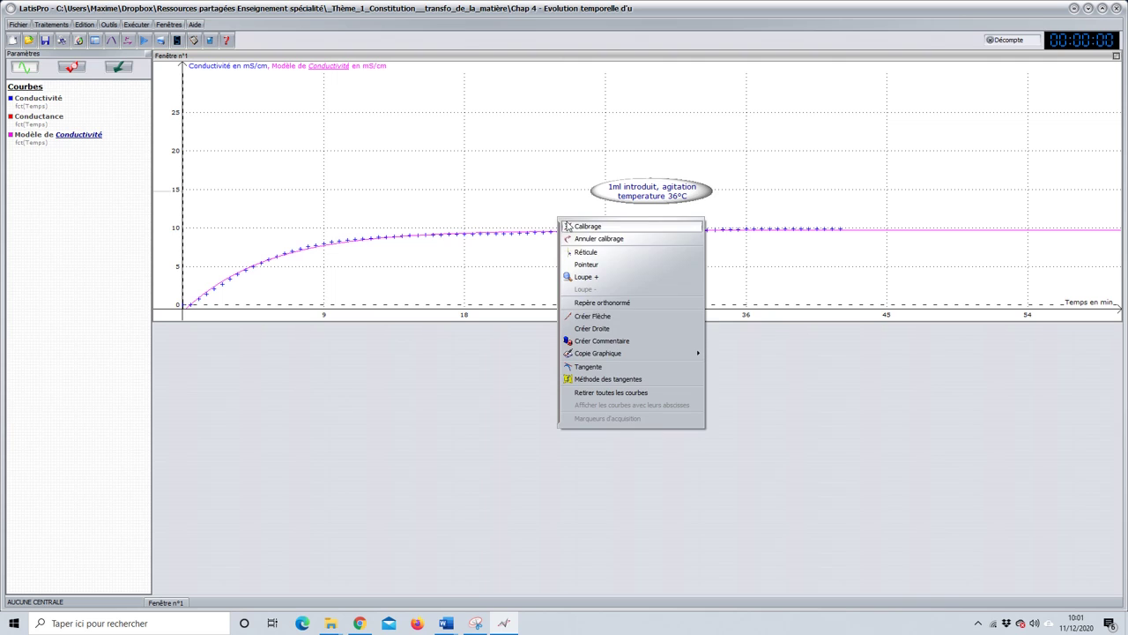
{"action": "left_click", "coordinate": [582, 253]}
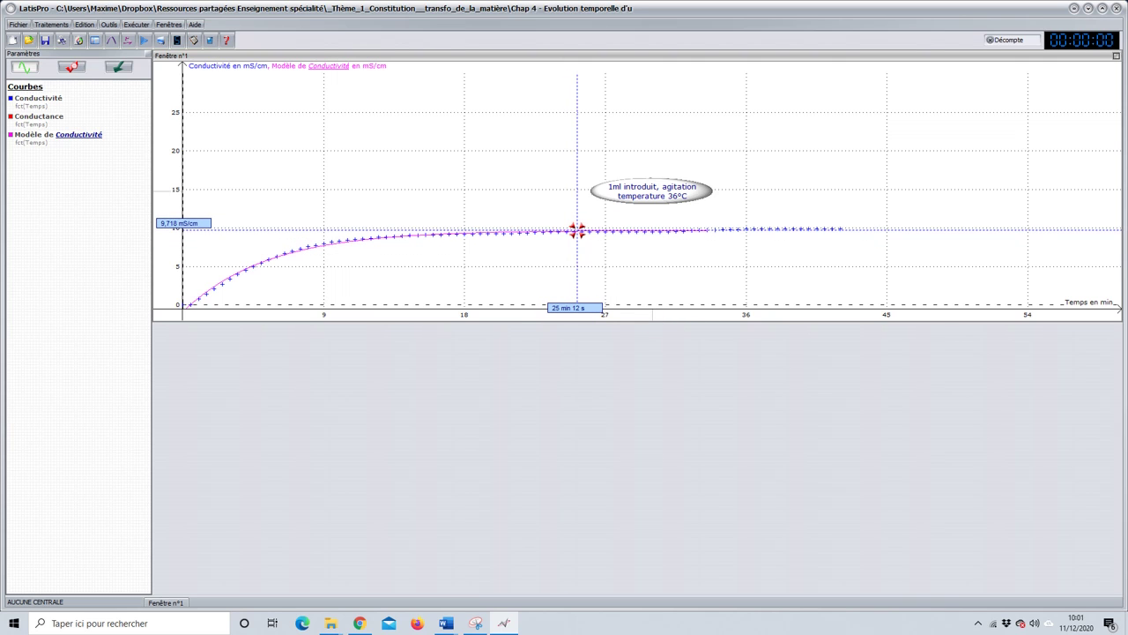
{"action": "right_click", "coordinate": [578, 229]}
{"action": "left_click", "coordinate": [612, 340]}
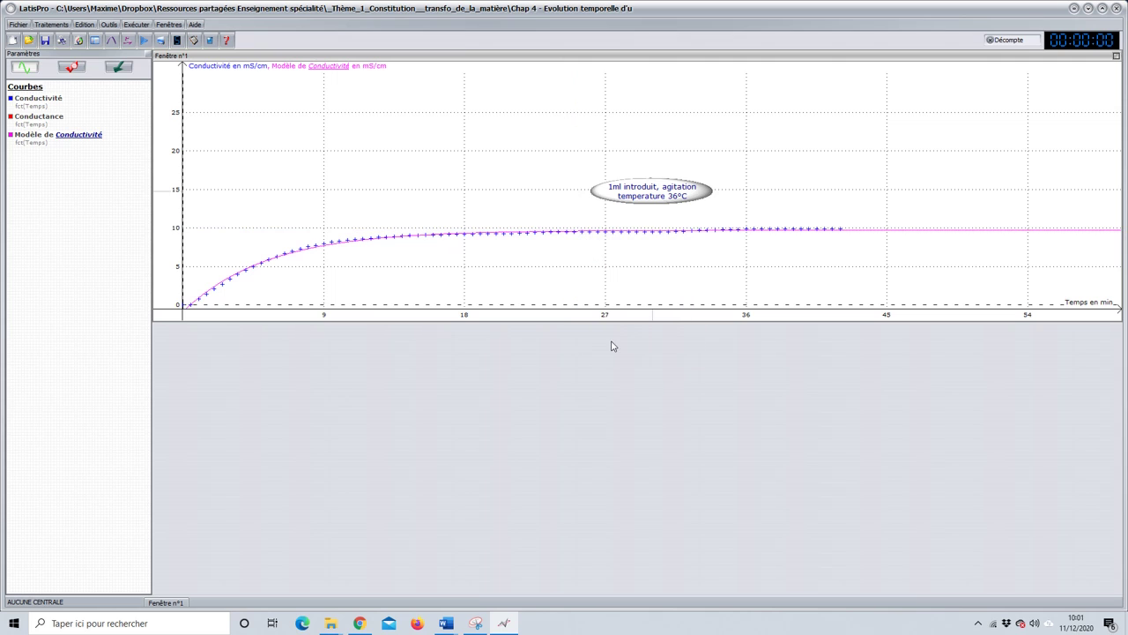
Step: Open a calculation sheet and arrange it together with the conductivity graph so both are visible
{"action": "left_click", "coordinate": [50, 24]}
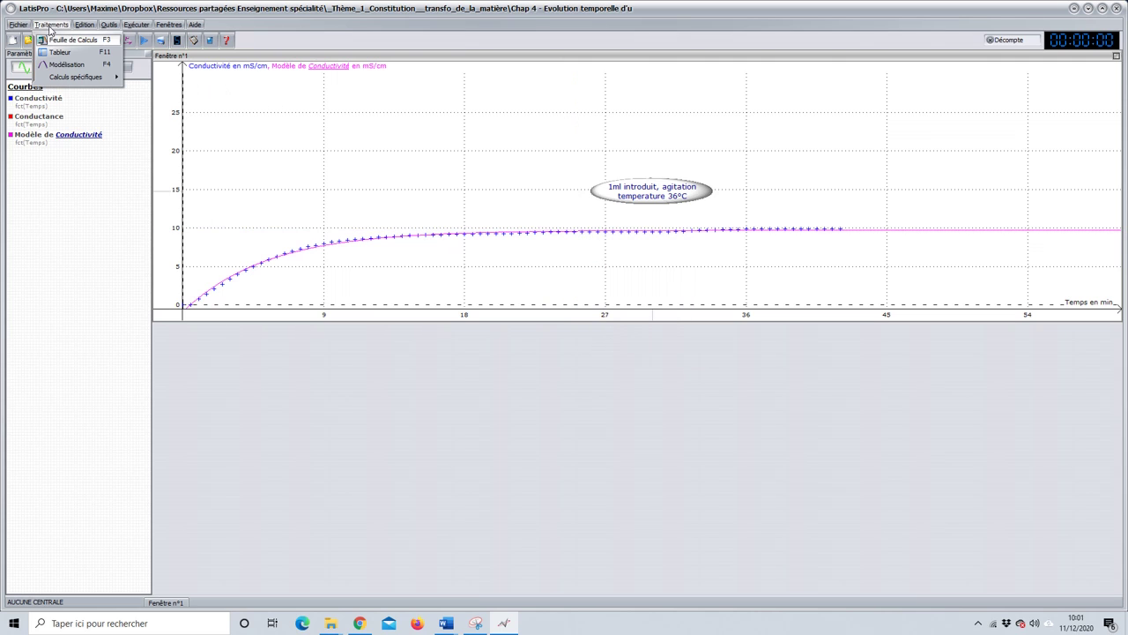
{"action": "left_click", "coordinate": [51, 41]}
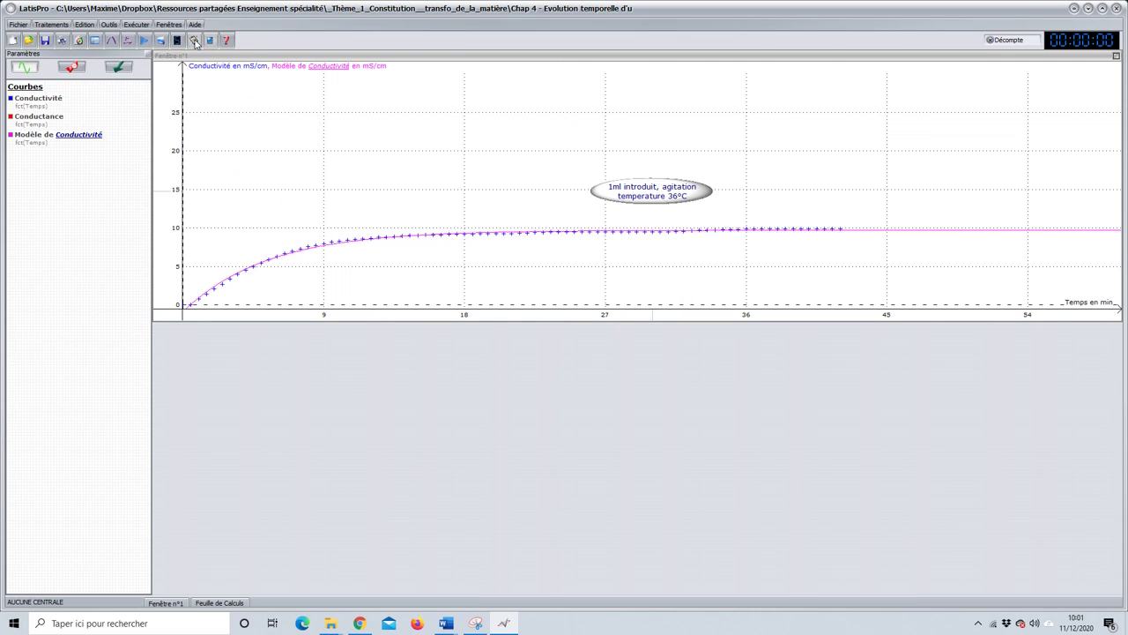
{"action": "left_click", "coordinate": [169, 25]}
{"action": "left_click", "coordinate": [190, 65]}
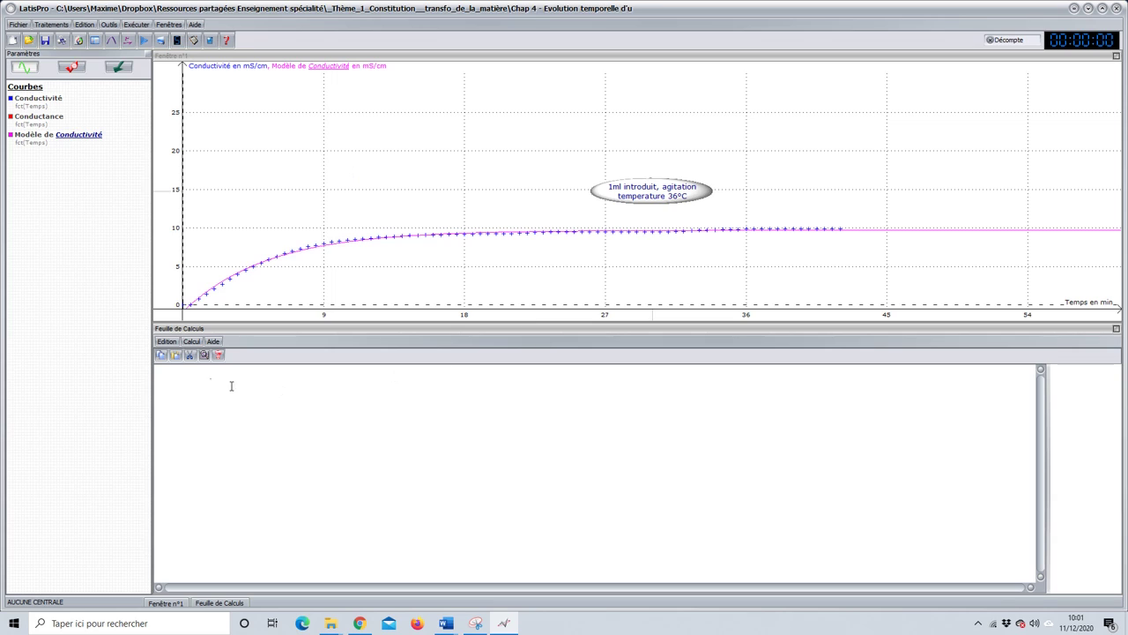
Step: Calculate the new variable concR = 0.0919*(1-Modèle de Conductivité/9.7E-3) in the calculation sheet, and close the sheet
{"action": "type", "text": "cond"}
{"action": "type", "text": "R"}
{"action": "type", "text": " ="}
{"action": "key", "text": "BackSpace"}
{"action": "left_click_drag", "start_coordinate": [70, 135], "coordinate": [244, 376]}
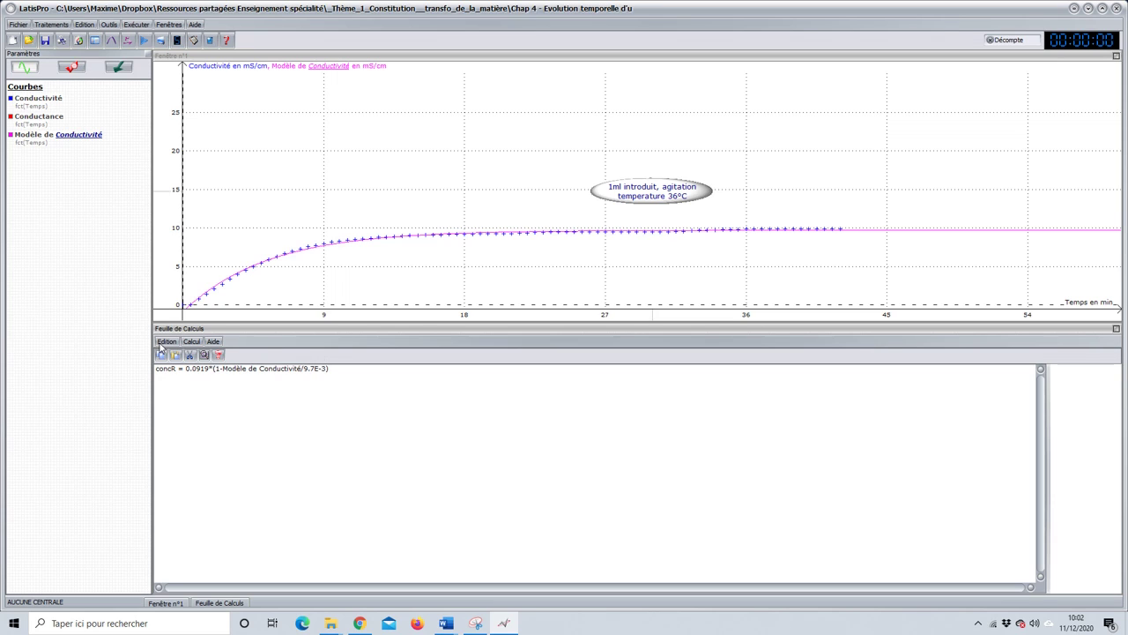
{"action": "left_click", "coordinate": [192, 342]}
{"action": "left_click", "coordinate": [209, 357]}
{"action": "left_click", "coordinate": [1117, 329]}
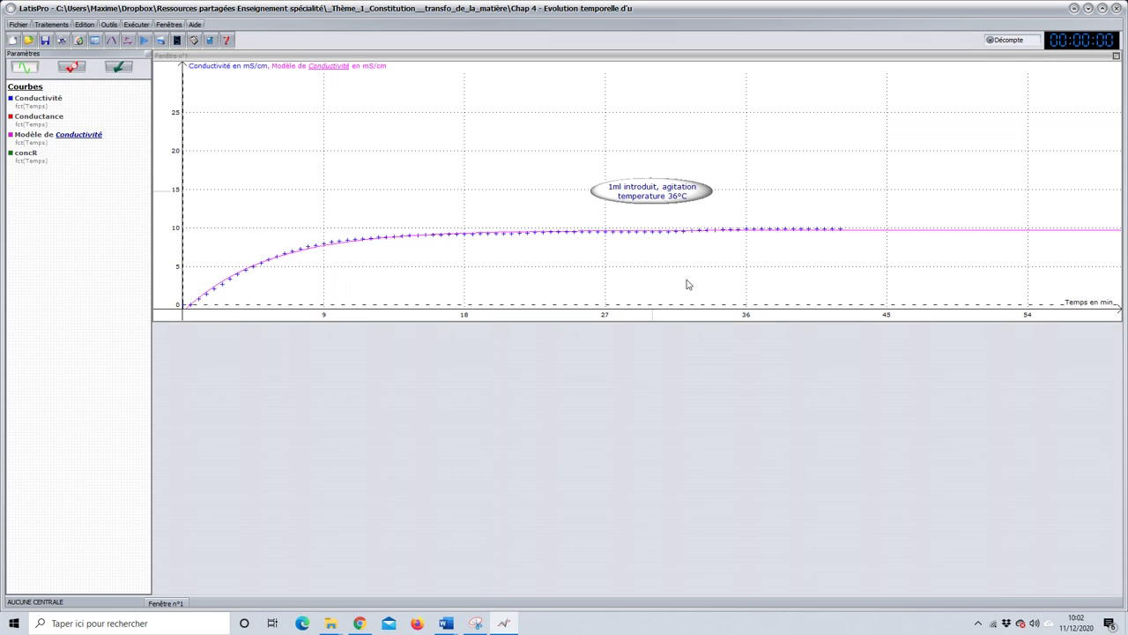
Step: Create a second graph window, arrange it with the conductivity graph, and plot concR against time in it
{"action": "left_click", "coordinate": [168, 24]}
{"action": "left_click", "coordinate": [183, 64]}
{"action": "left_click", "coordinate": [169, 24]}
{"action": "left_click", "coordinate": [194, 65]}
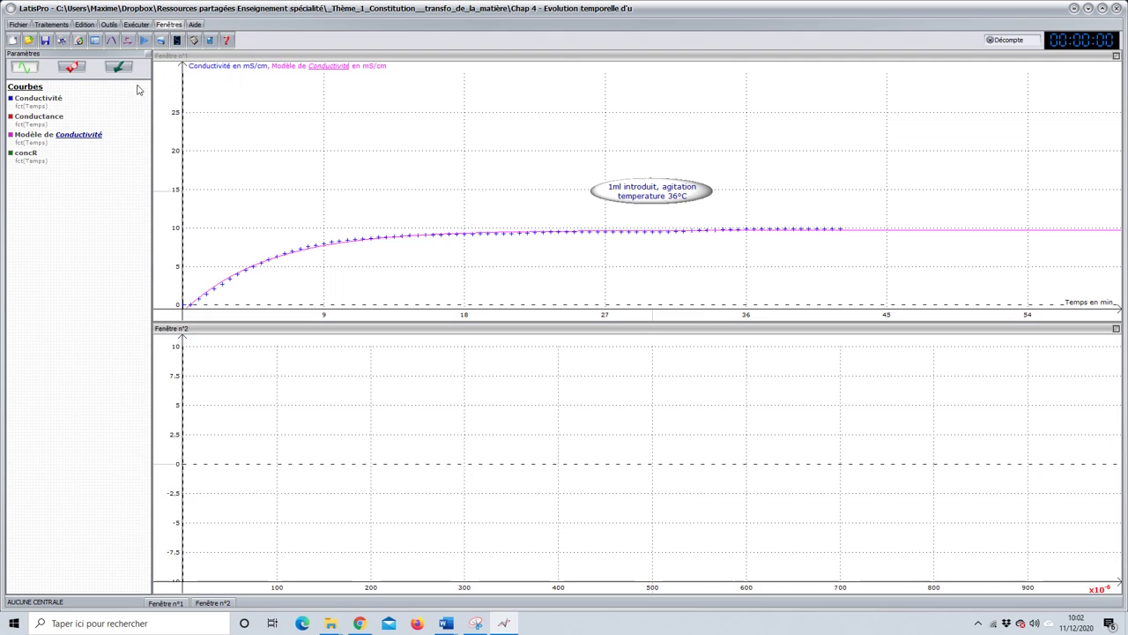
{"action": "left_click_drag", "start_coordinate": [31, 158], "coordinate": [208, 366]}
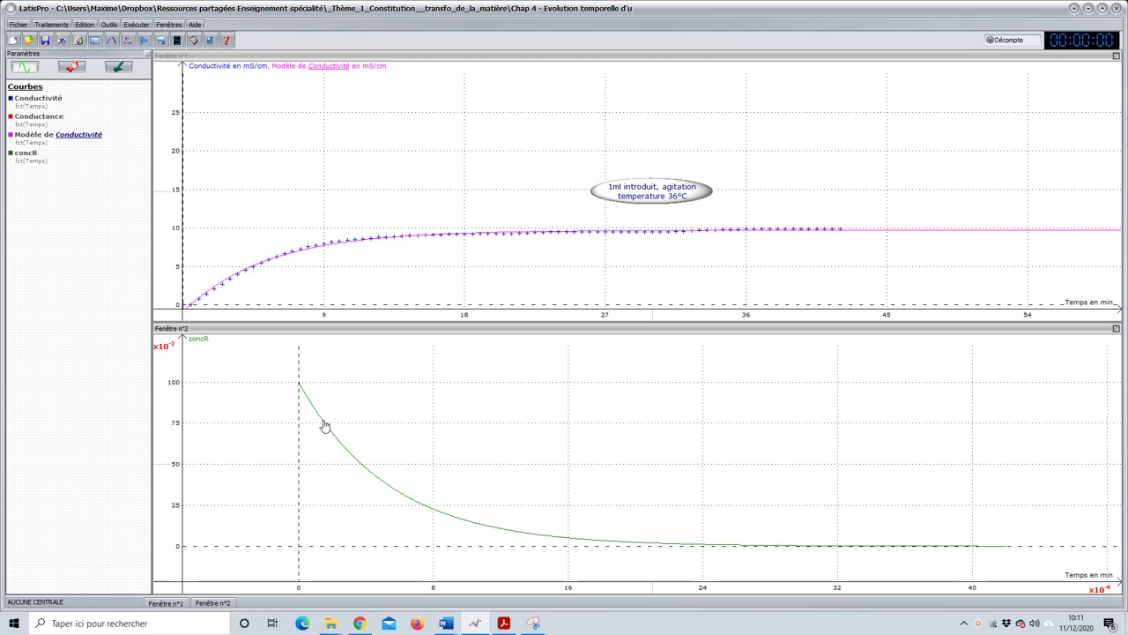
Step: Examine the concR curve's decay from its initial value to its plateau at different scales
{"action": "scroll", "coordinate": [321, 414], "scroll_direction": "up", "scroll_amount": 2}
{"action": "left_click_drag", "start_coordinate": [269, 421], "coordinate": [521, 470]}
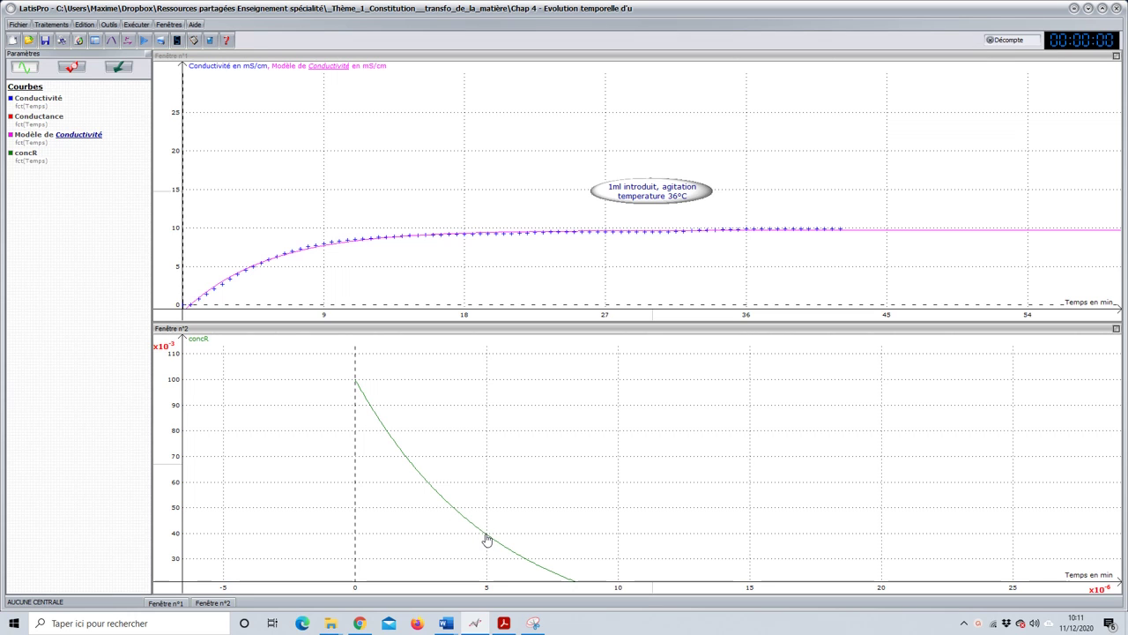
{"action": "left_click_drag", "start_coordinate": [569, 552], "coordinate": [473, 448]}
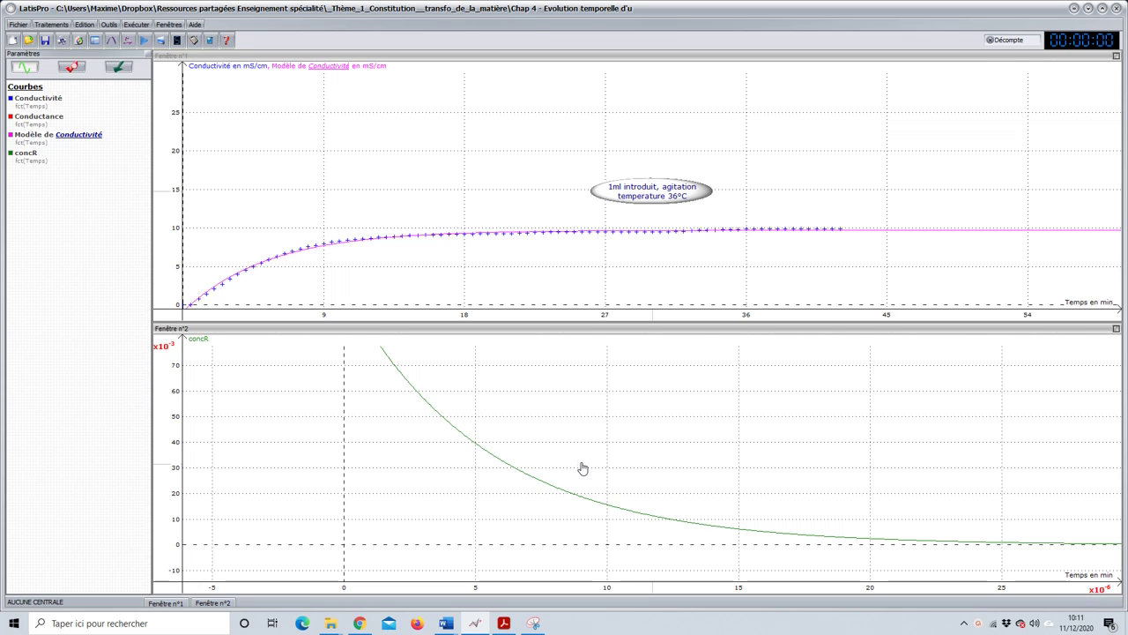
{"action": "left_click_drag", "start_coordinate": [580, 465], "coordinate": [636, 499]}
{"action": "scroll", "coordinate": [635, 444], "scroll_direction": "down", "scroll_amount": 2}
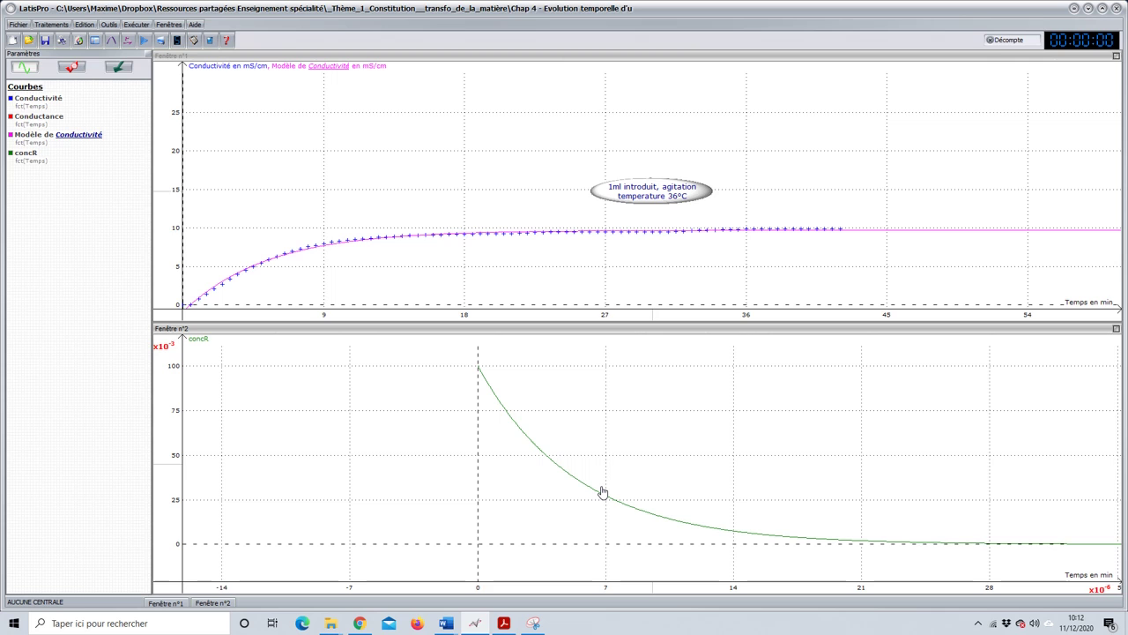
{"action": "left_click_drag", "start_coordinate": [640, 456], "coordinate": [554, 464]}
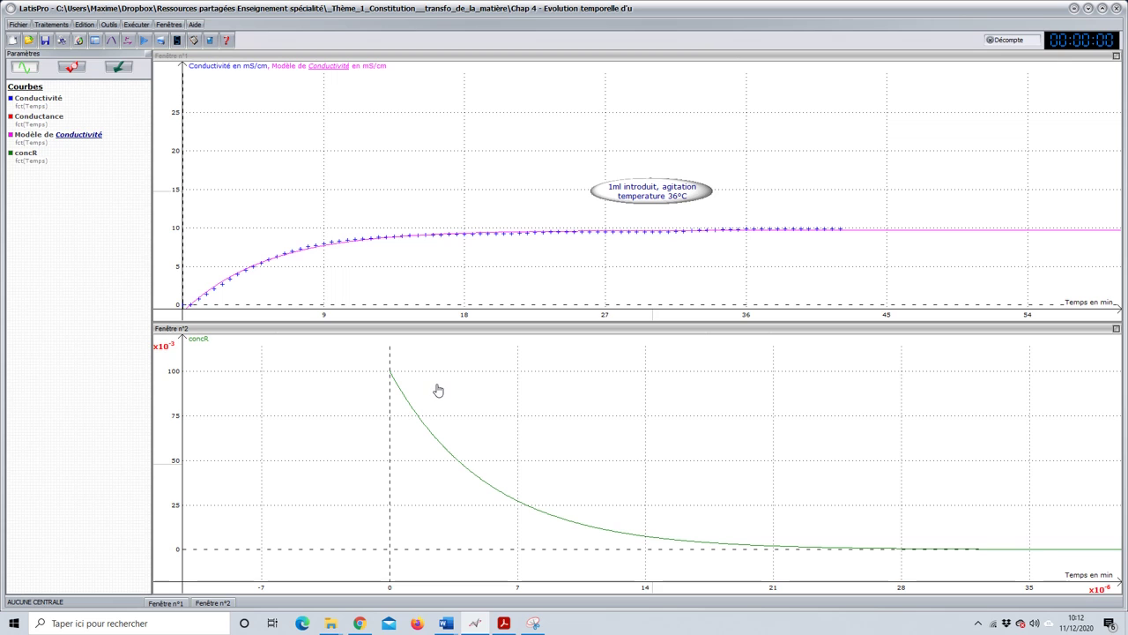
{"action": "left_click_drag", "start_coordinate": [448, 406], "coordinate": [497, 420]}
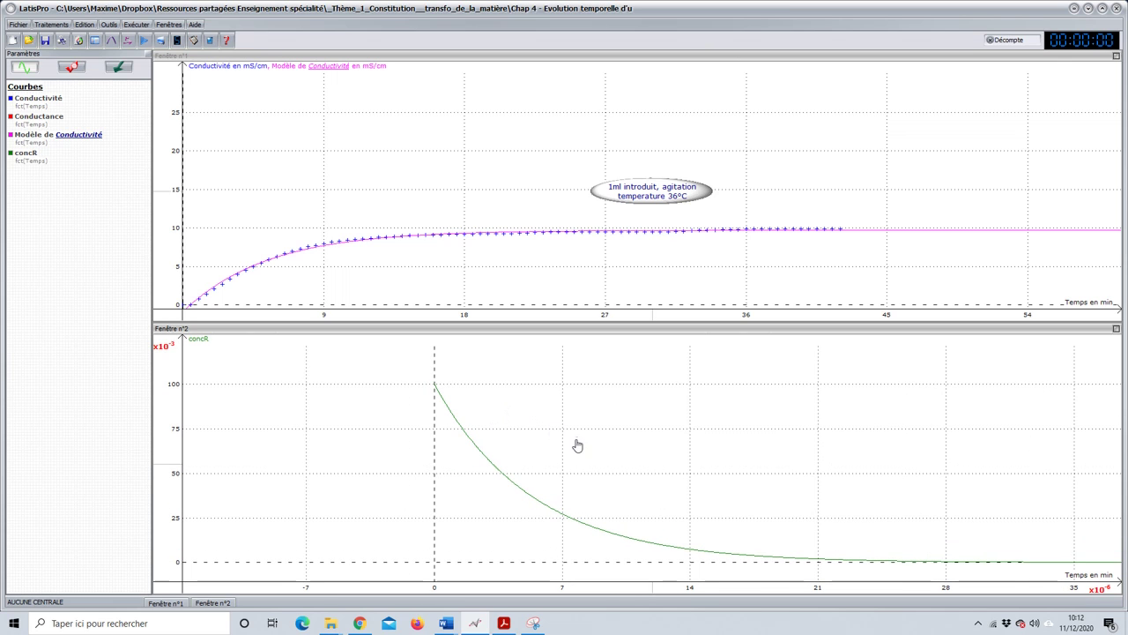
{"action": "left_click_drag", "start_coordinate": [577, 445], "coordinate": [515, 441]}
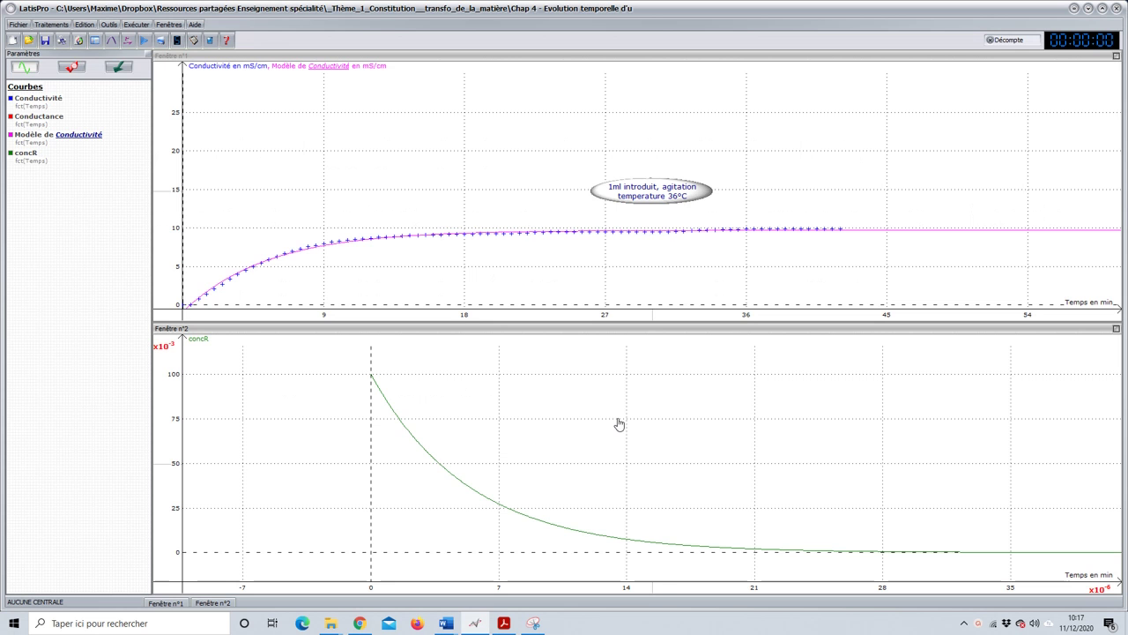
Step: Activate the reticle in the second graph window and link it to the concR curve
{"action": "right_click", "coordinate": [451, 404]}
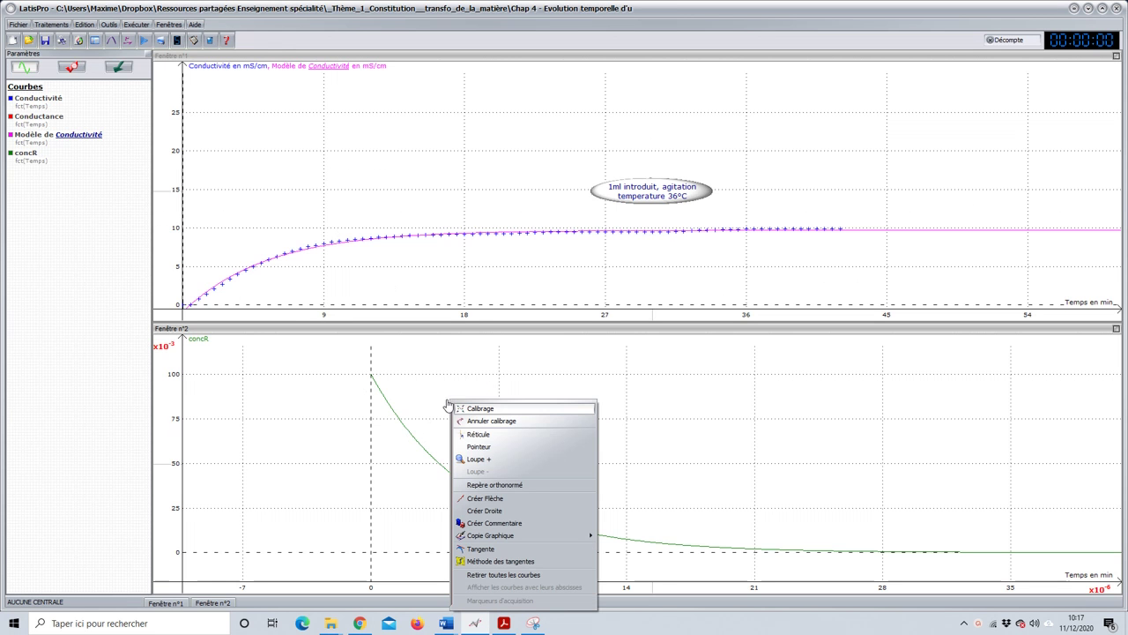
{"action": "left_click", "coordinate": [495, 439]}
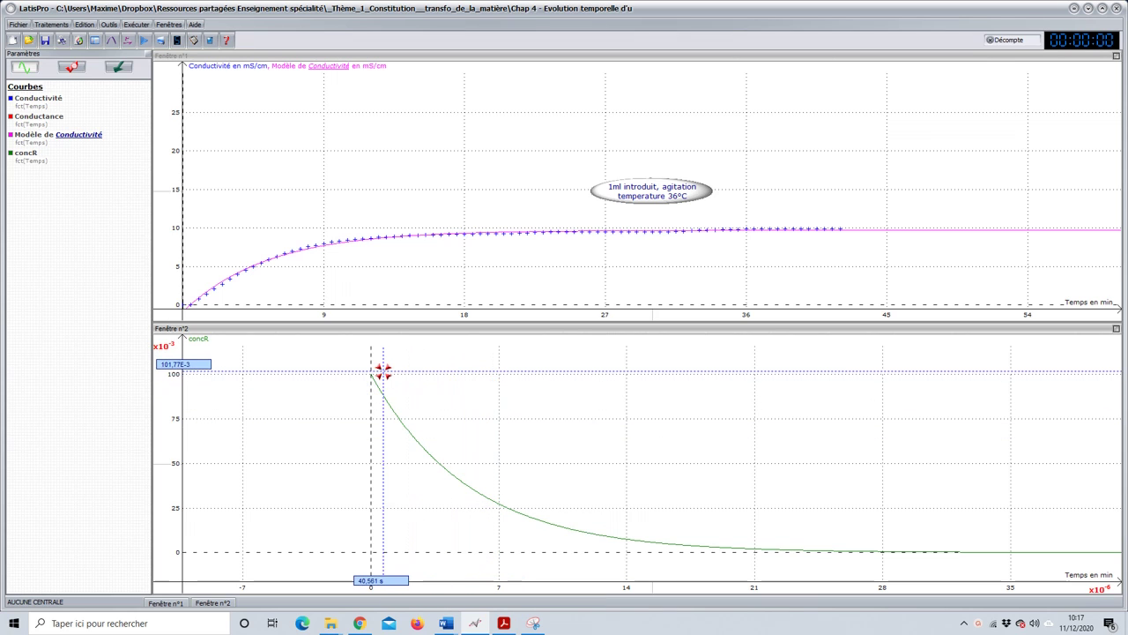
{"action": "right_click", "coordinate": [265, 346]}
{"action": "left_click", "coordinate": [276, 344]}
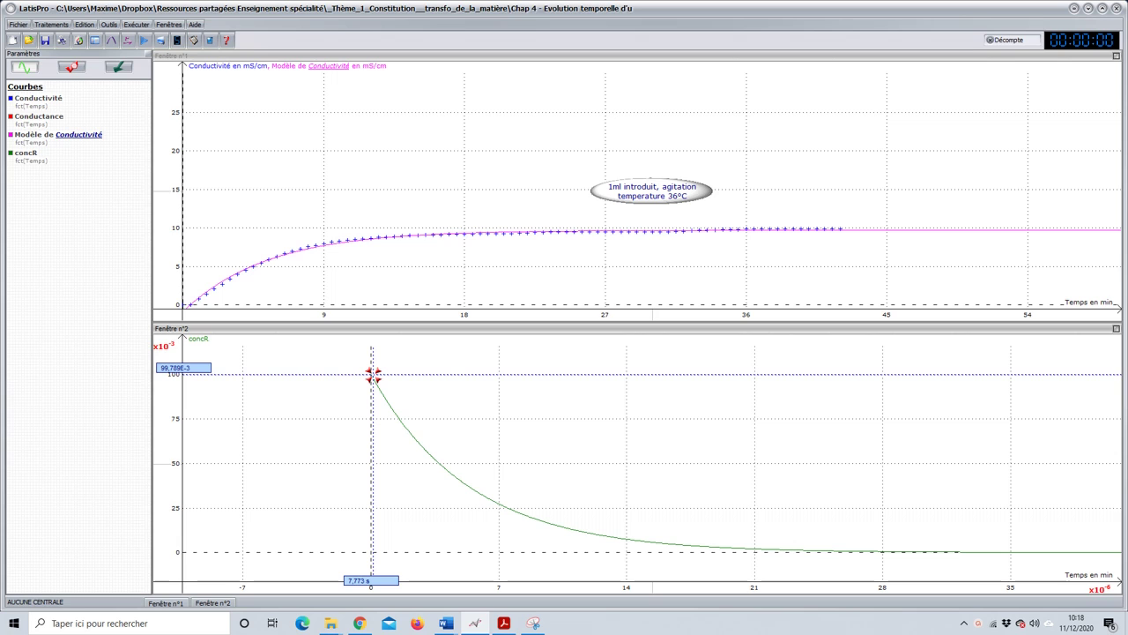
{"action": "right_click", "coordinate": [438, 463]}
{"action": "mouse_move", "coordinate": [516, 499]}
{"action": "left_click", "coordinate": [578, 497]}
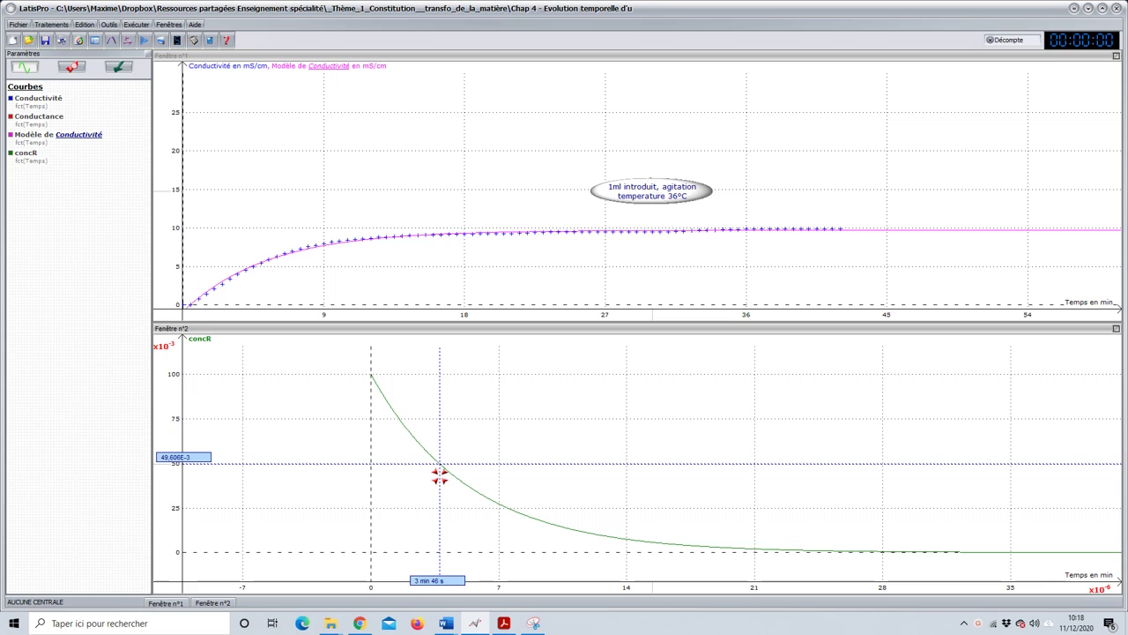
Step: Set a new reticle origin where concR is about 50E-3, measure the time until the concentration halves again, and end the reticle
{"action": "right_click", "coordinate": [439, 476]}
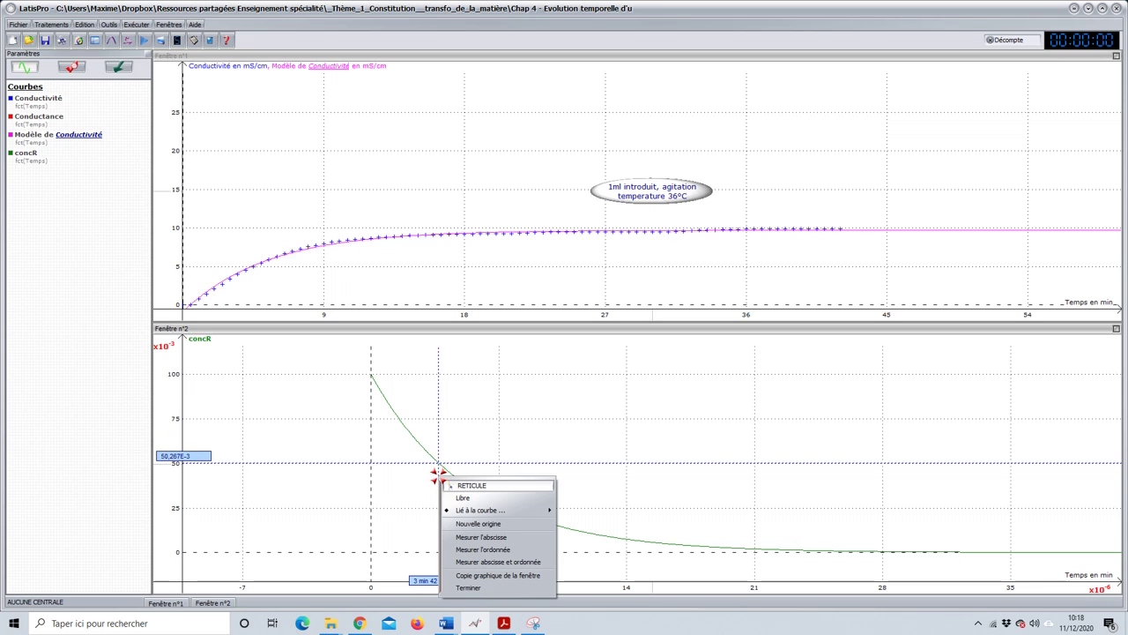
{"action": "left_click", "coordinate": [472, 527]}
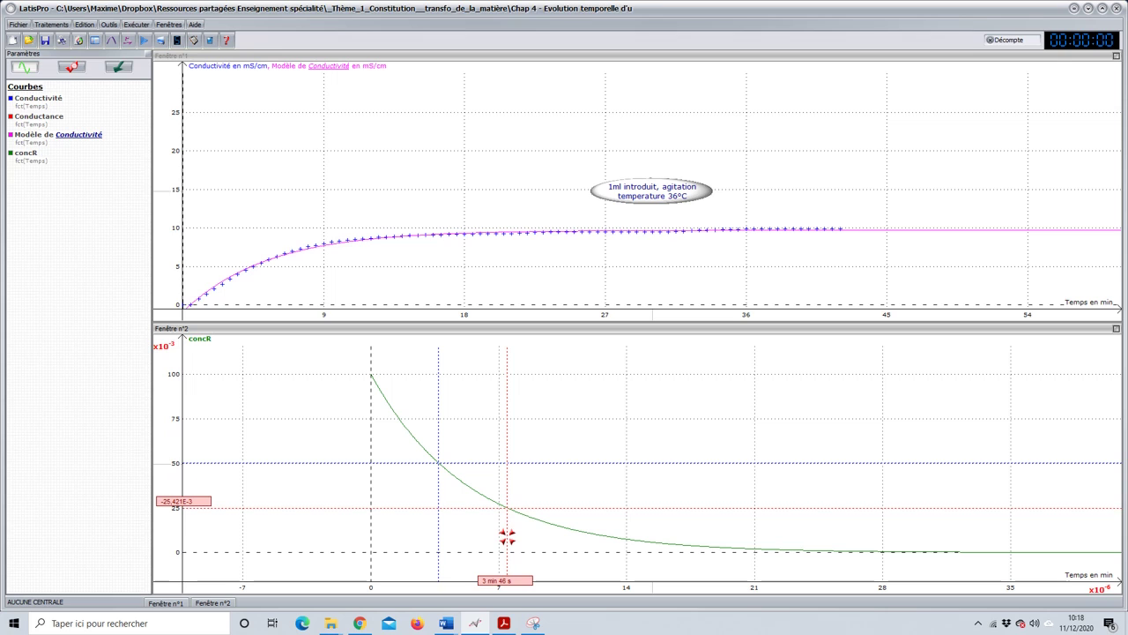
{"action": "left_click_drag", "start_coordinate": [507, 536], "coordinate": [506, 533]}
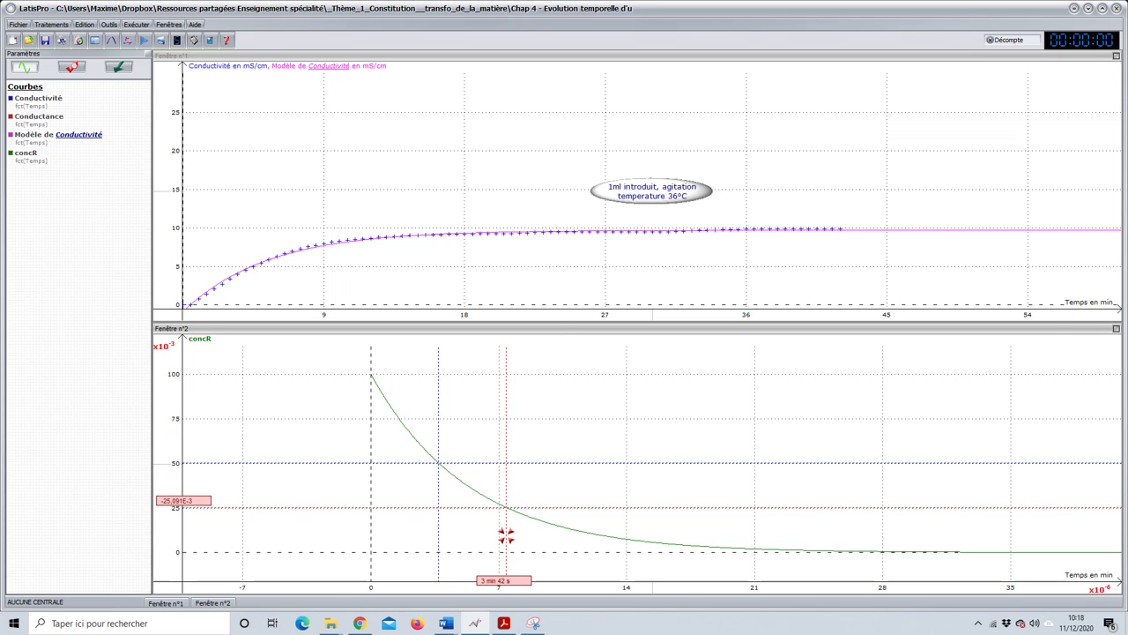
{"action": "right_click", "coordinate": [506, 535]}
{"action": "left_click", "coordinate": [536, 529]}
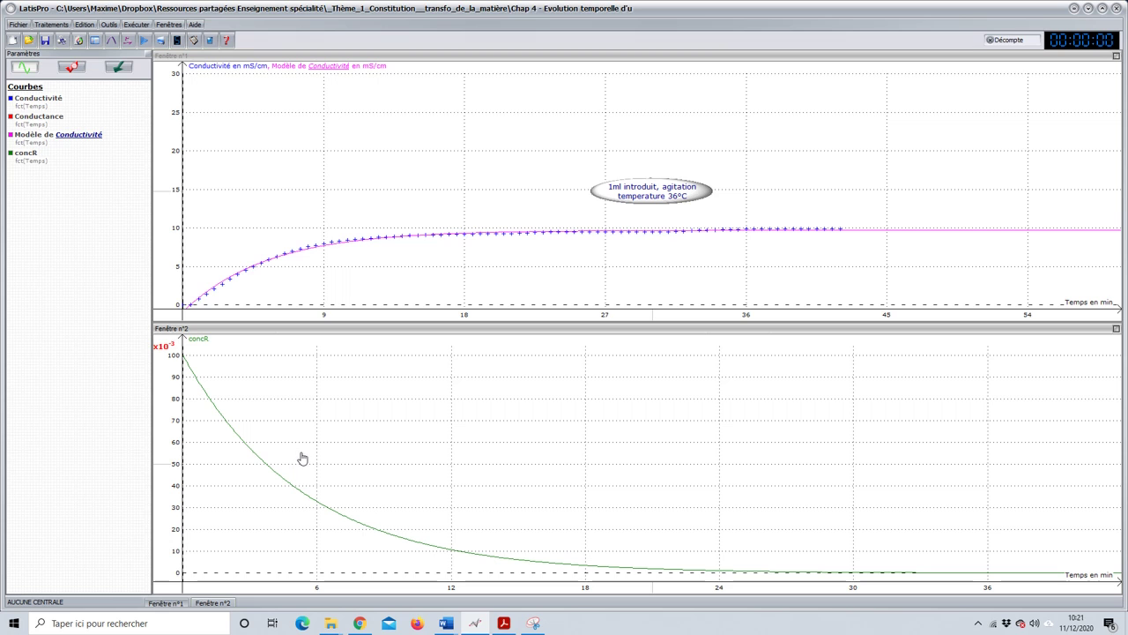
Step: Calculate the derivative of concR and remove the derivative curve from the concR graph
{"action": "left_click_drag", "start_coordinate": [270, 407], "coordinate": [229, 415]}
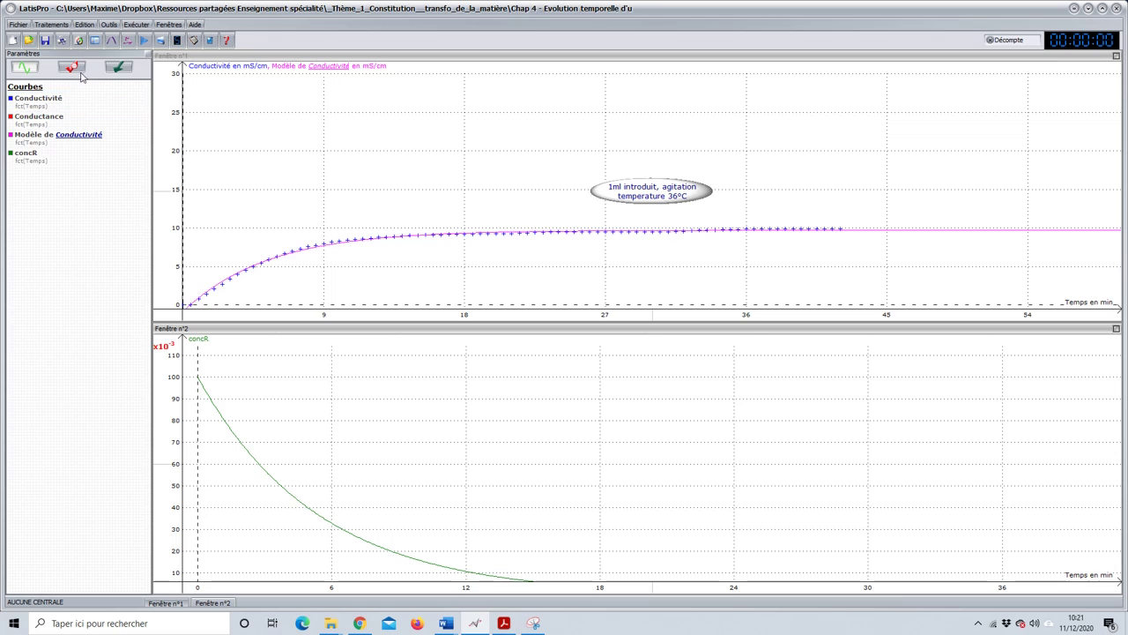
{"action": "left_click", "coordinate": [52, 25]}
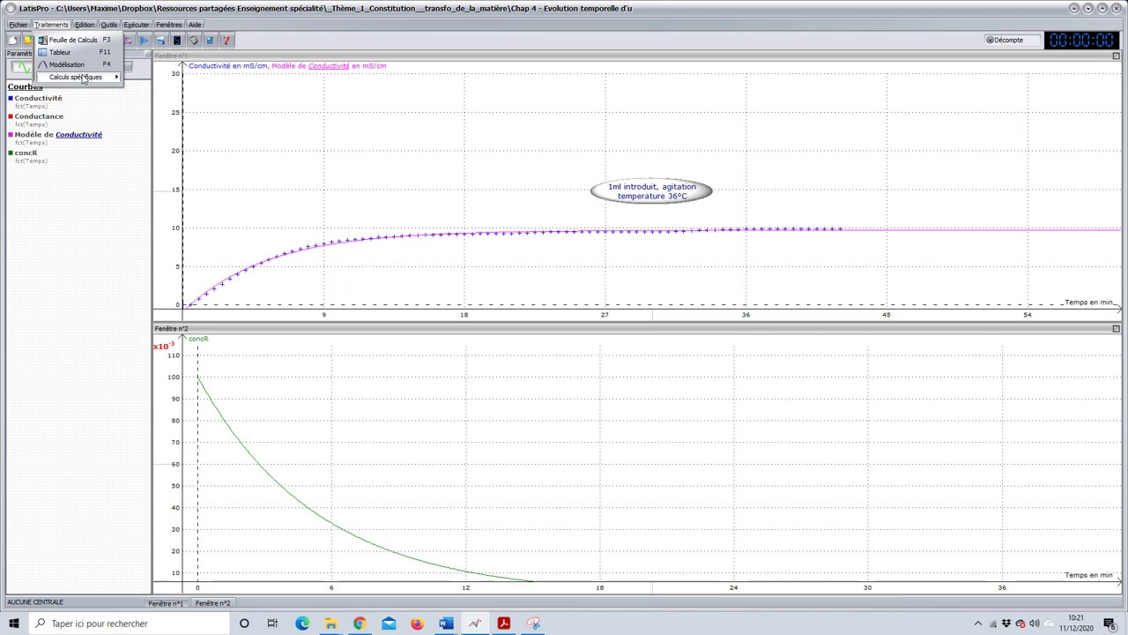
{"action": "mouse_move", "coordinate": [87, 78]}
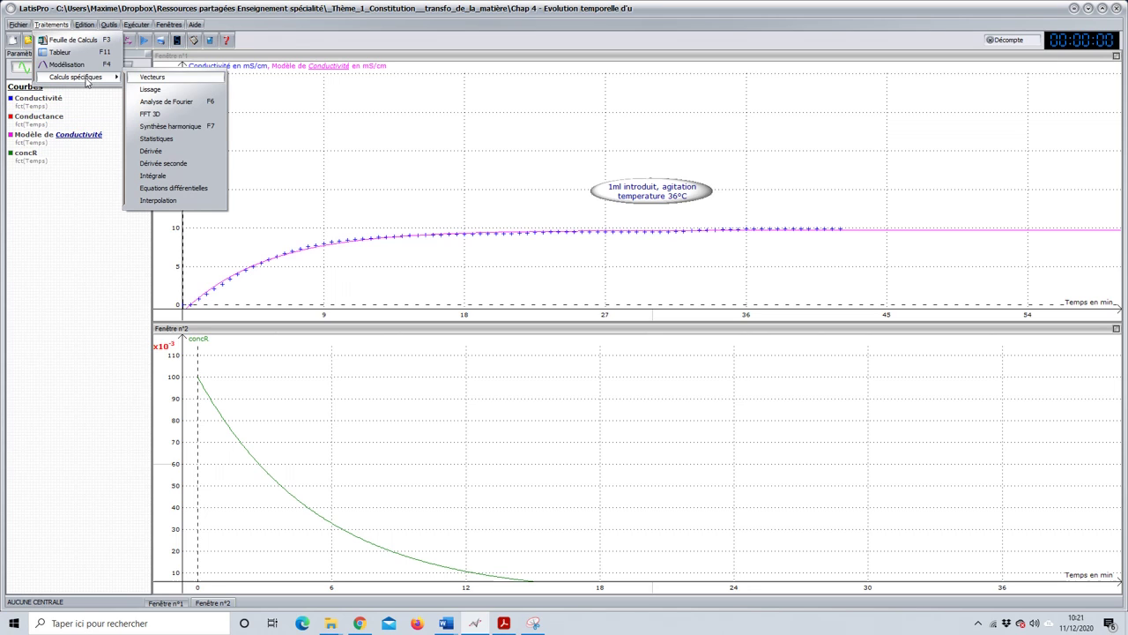
{"action": "left_click", "coordinate": [162, 151]}
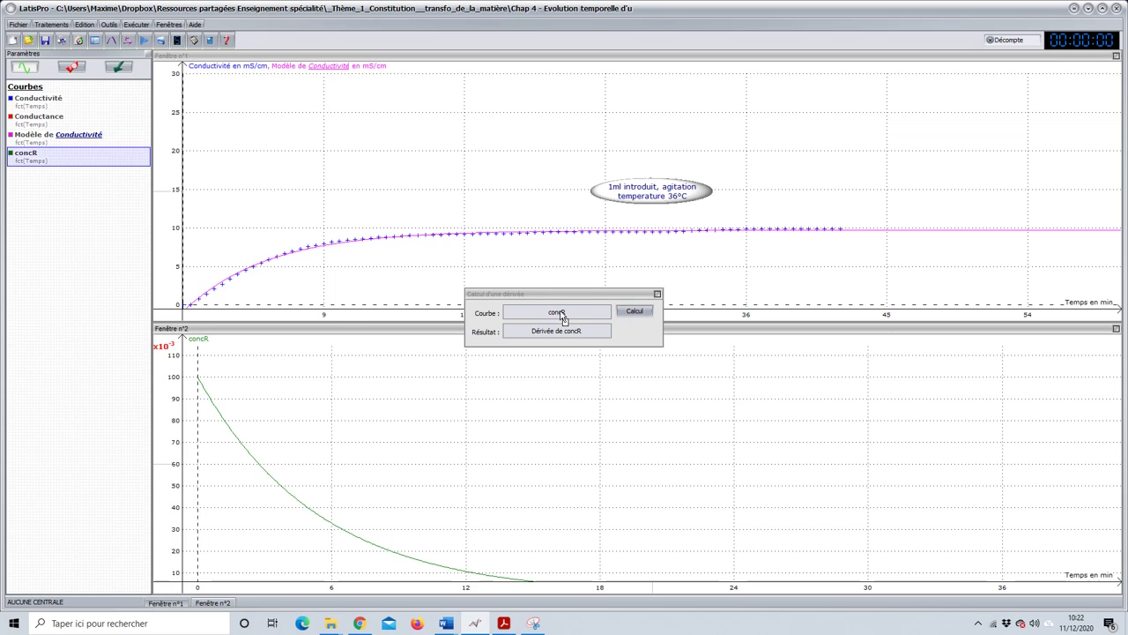
{"action": "left_click", "coordinate": [635, 312]}
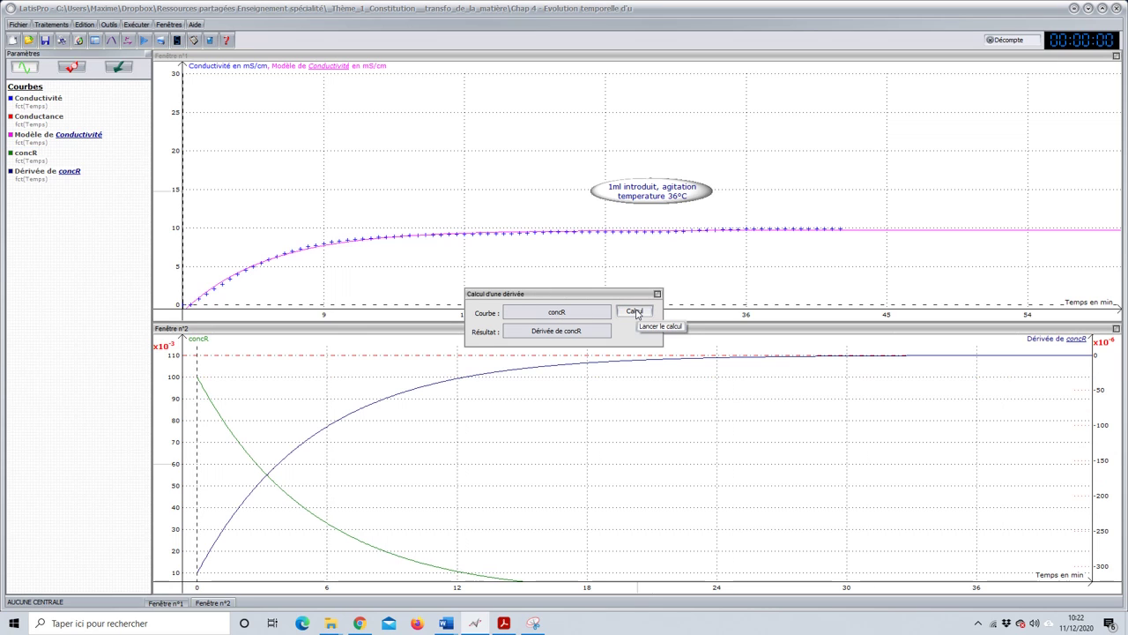
{"action": "left_click", "coordinate": [658, 294]}
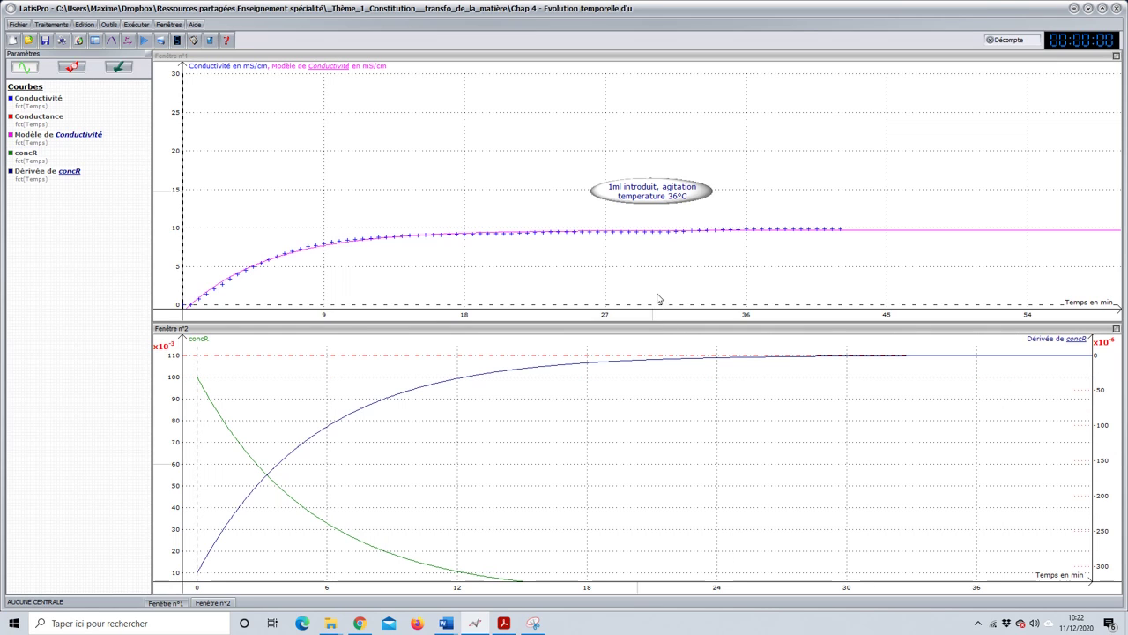
{"action": "right_click", "coordinate": [1041, 342]}
{"action": "left_click", "coordinate": [1043, 361]}
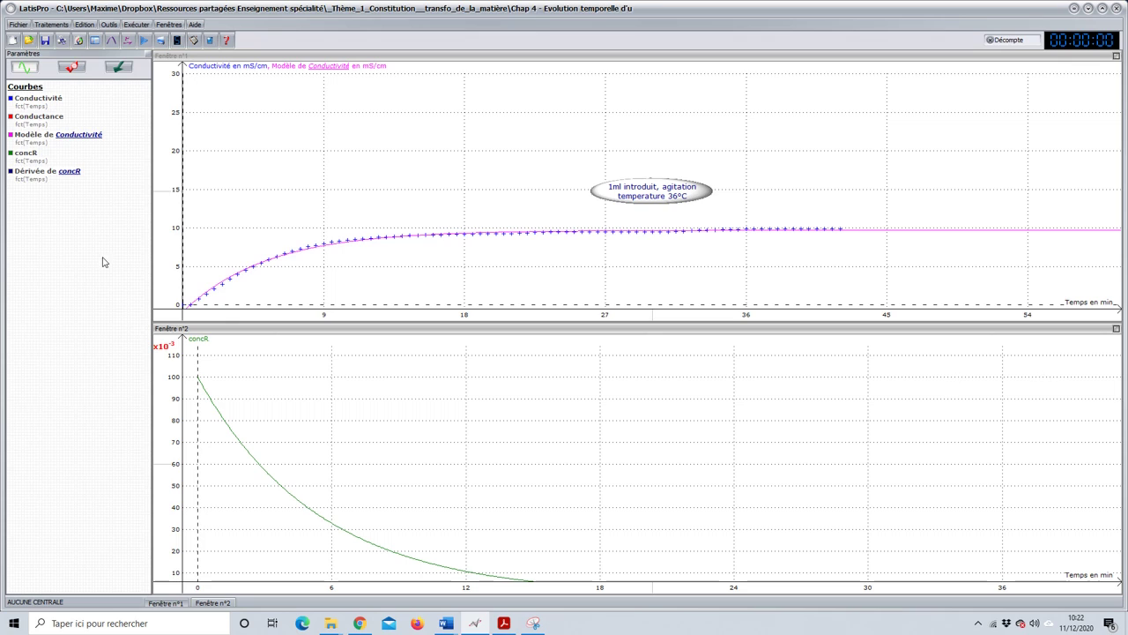
Step: Calculate the new variable vdisp = -1*Dérivée de concR in the calculation sheet, and close the sheet
{"action": "left_click", "coordinate": [51, 25]}
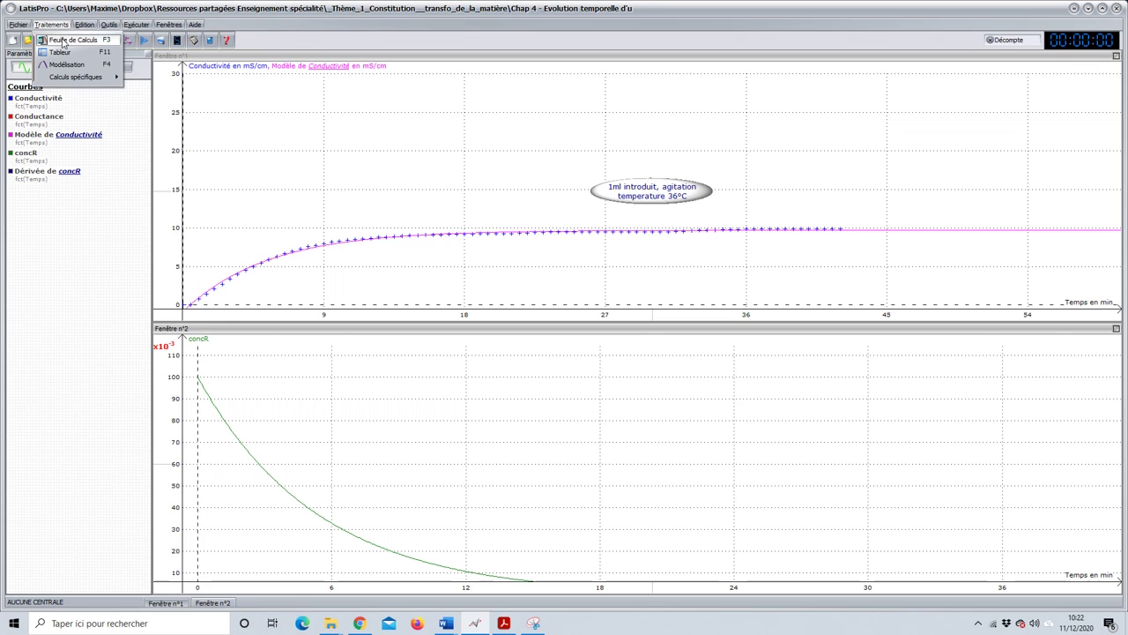
{"action": "left_click", "coordinate": [63, 42]}
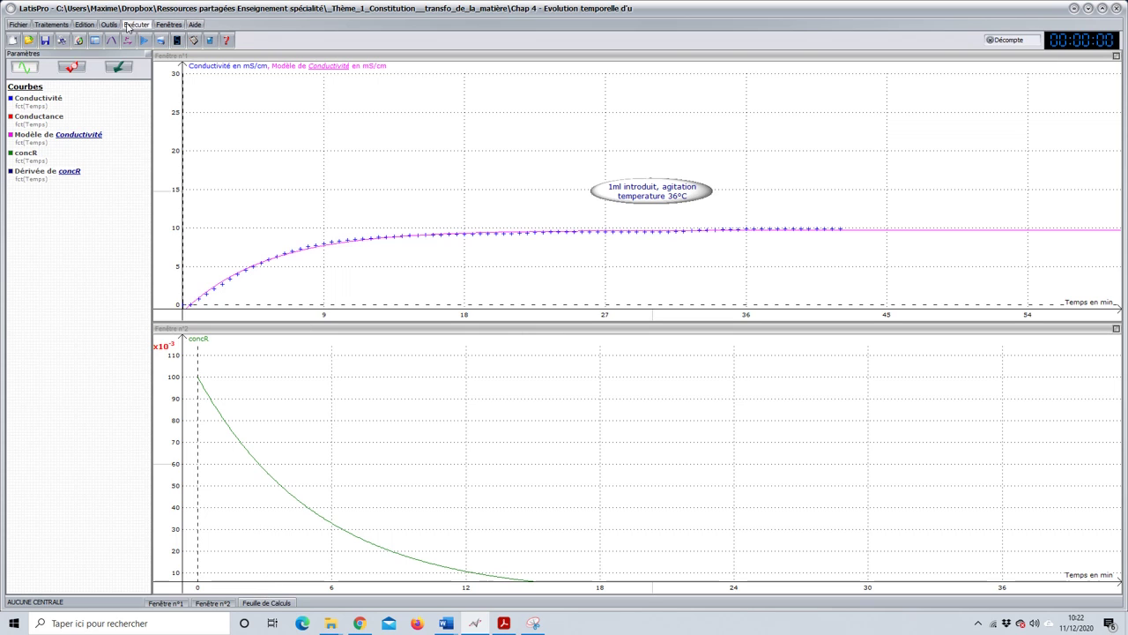
{"action": "left_click", "coordinate": [169, 25]}
{"action": "left_click", "coordinate": [189, 70]}
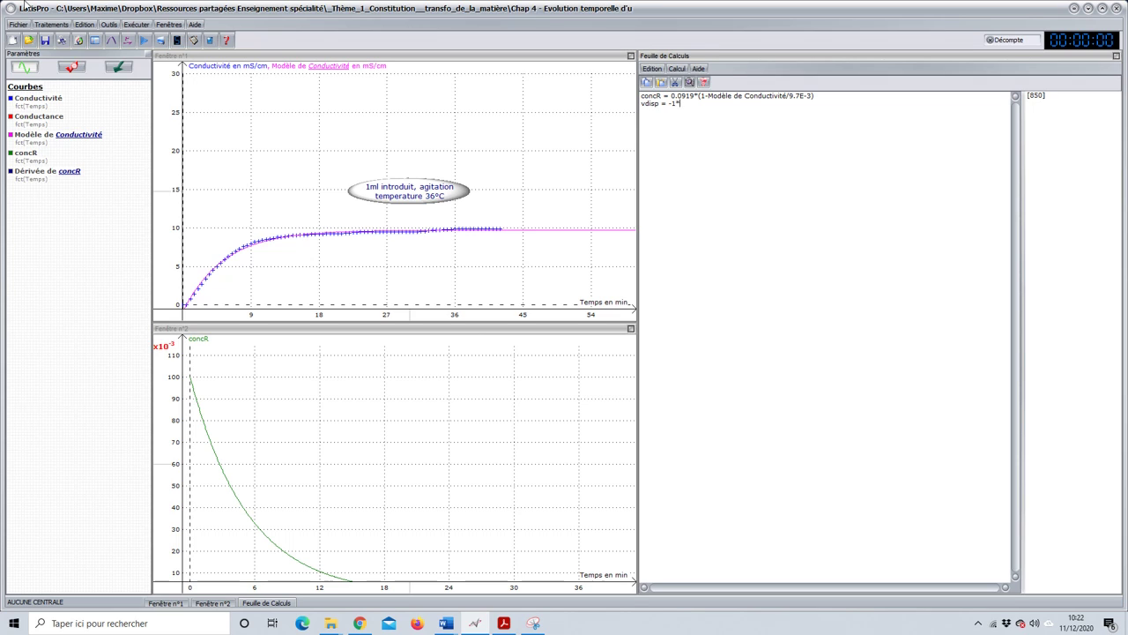
{"action": "left_click", "coordinate": [89, 180]}
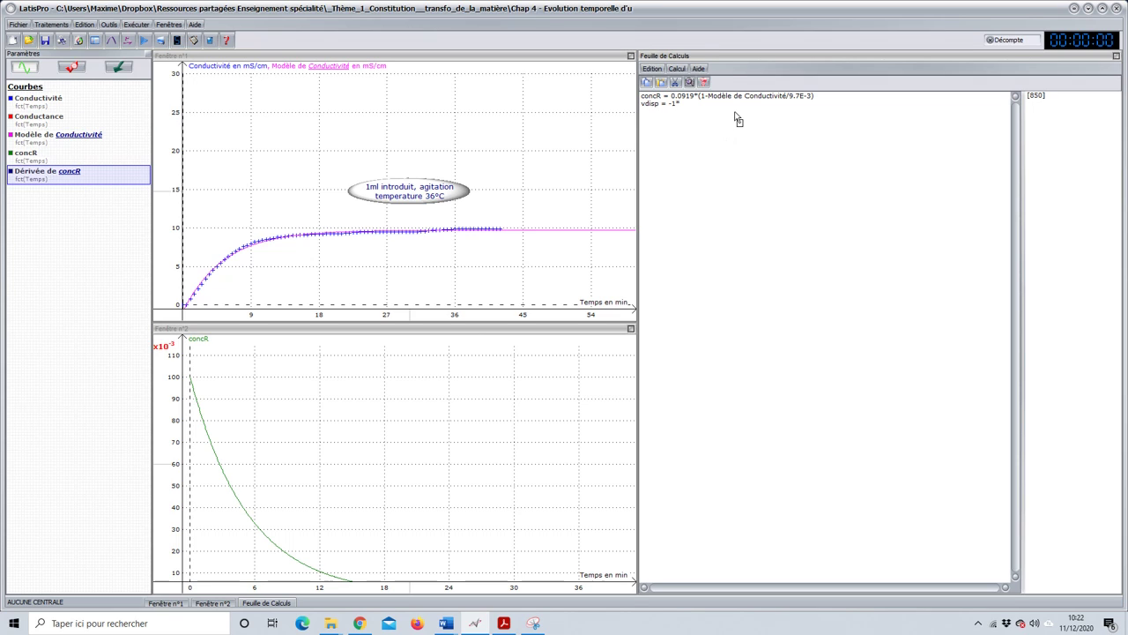
{"action": "left_click_drag", "start_coordinate": [735, 113], "coordinate": [734, 112]}
{"action": "left_click", "coordinate": [677, 70]}
{"action": "left_click", "coordinate": [683, 83]}
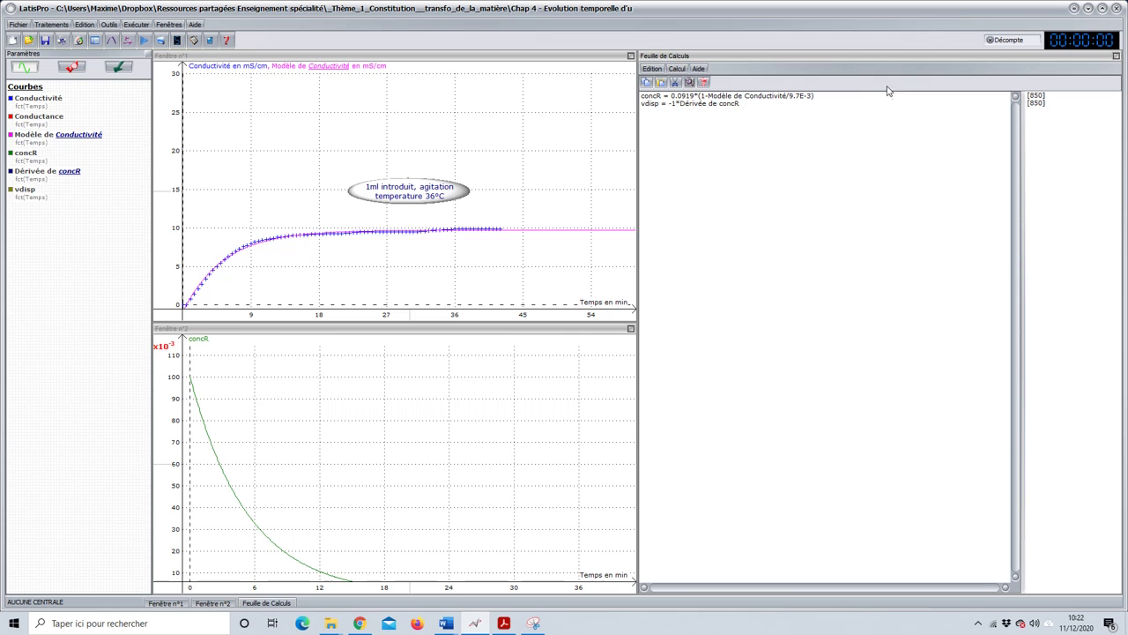
{"action": "left_click", "coordinate": [1116, 55]}
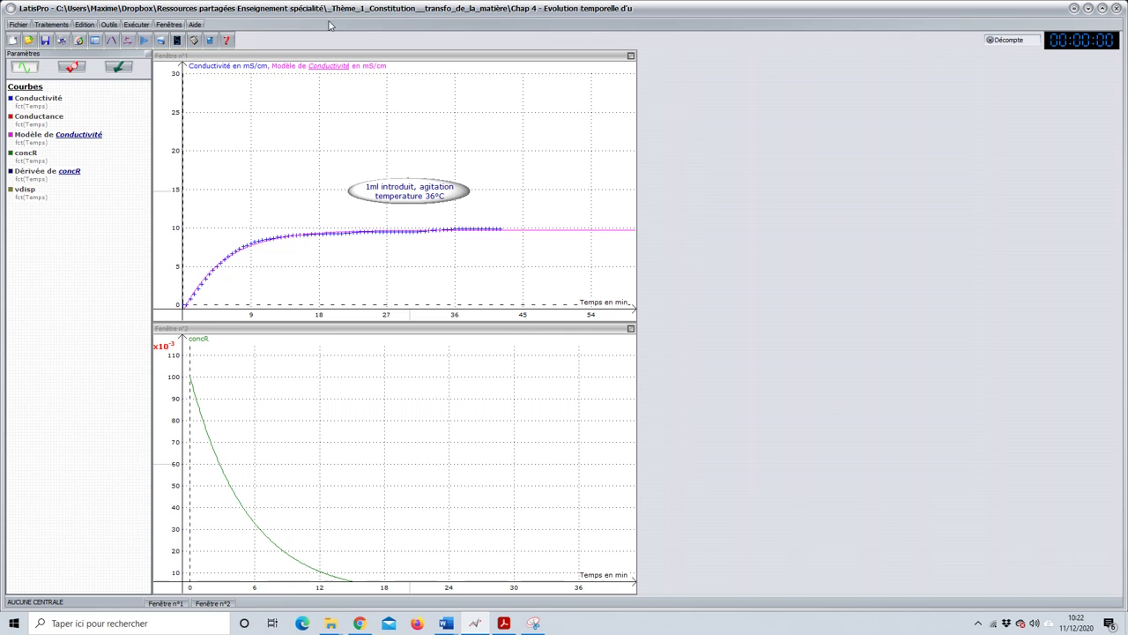
Step: Rearrange the two graph windows and replace concR with vdisp against time in the second graph, rescaled to the curve
{"action": "left_click", "coordinate": [169, 24]}
{"action": "left_click", "coordinate": [185, 77]}
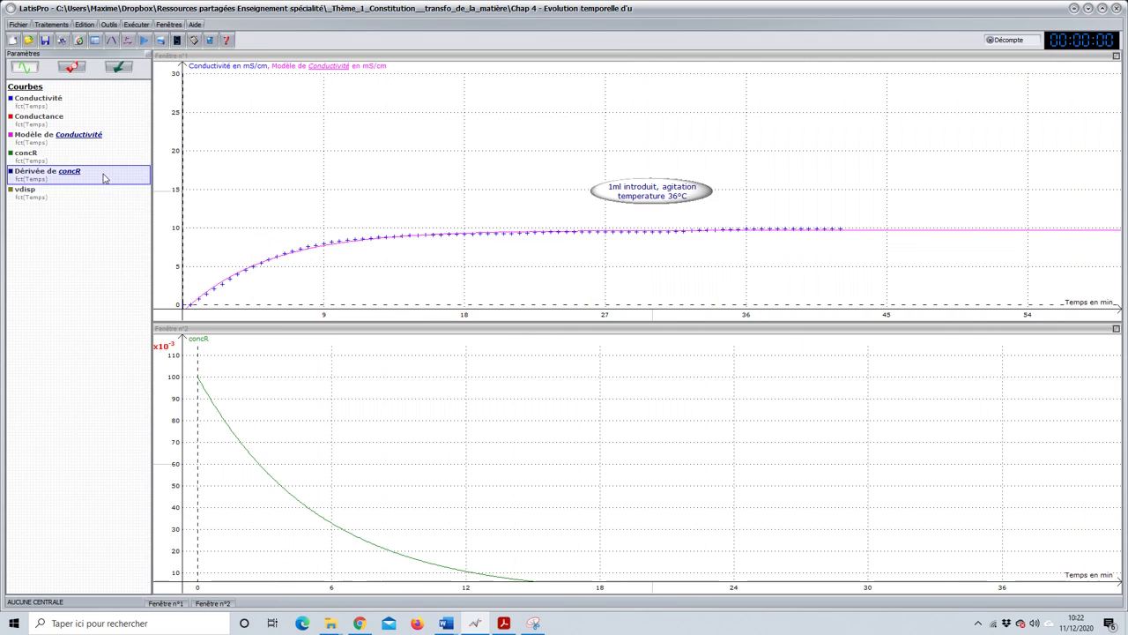
{"action": "left_click", "coordinate": [63, 192]}
{"action": "left_click_drag", "start_coordinate": [186, 316], "coordinate": [226, 371]}
{"action": "right_click", "coordinate": [195, 345]}
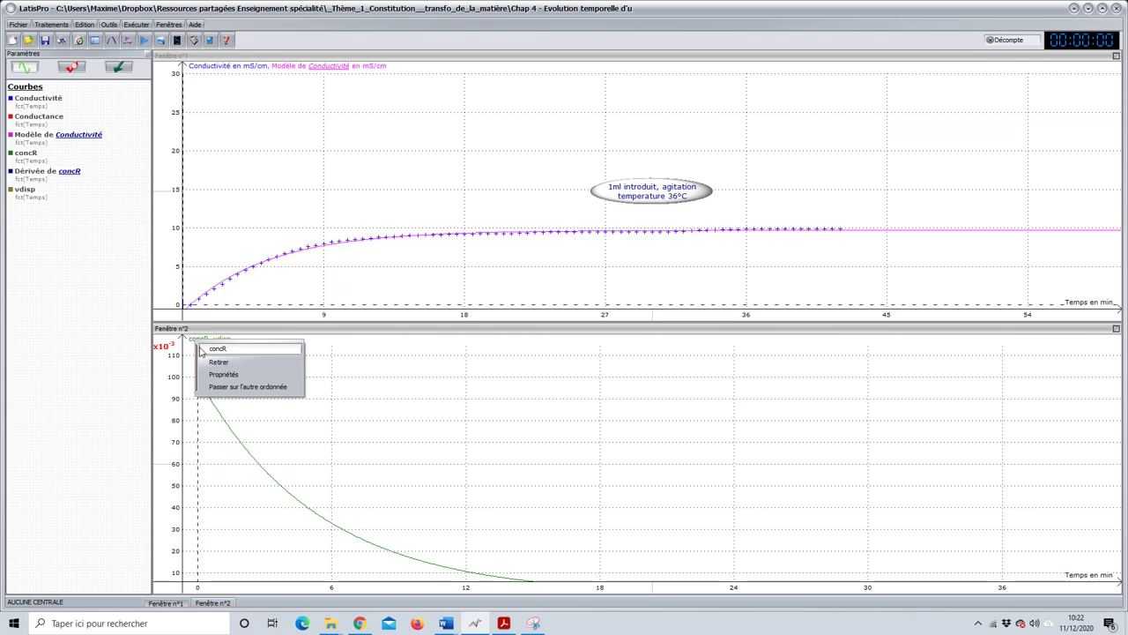
{"action": "left_click", "coordinate": [220, 362]}
{"action": "right_click", "coordinate": [253, 385]}
{"action": "left_click", "coordinate": [265, 390]}
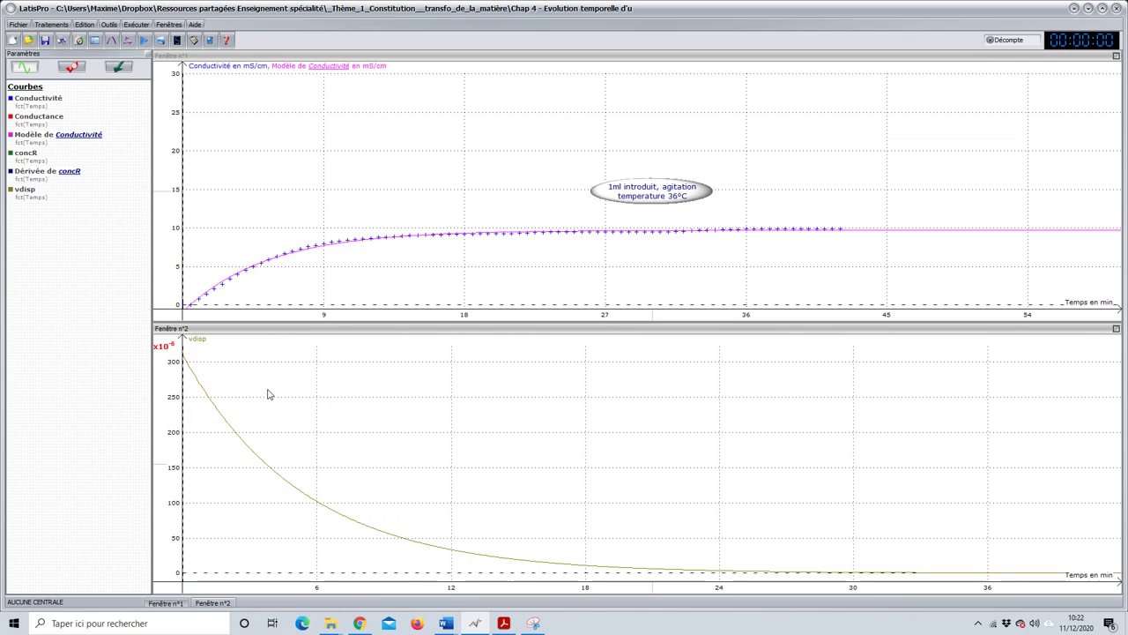
{"action": "scroll", "coordinate": [415, 426], "scroll_direction": "down", "scroll_amount": 2}
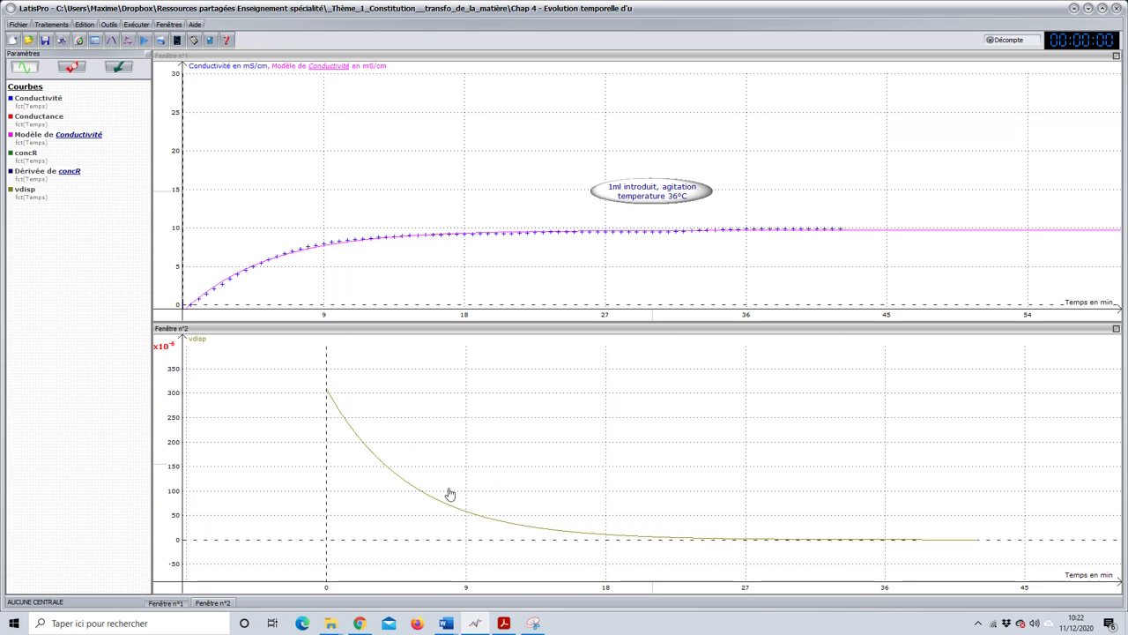
Step: Clear the second graph and plot vdisp in it as a function of concR
{"action": "right_click", "coordinate": [483, 435]}
{"action": "left_click", "coordinate": [515, 395]}
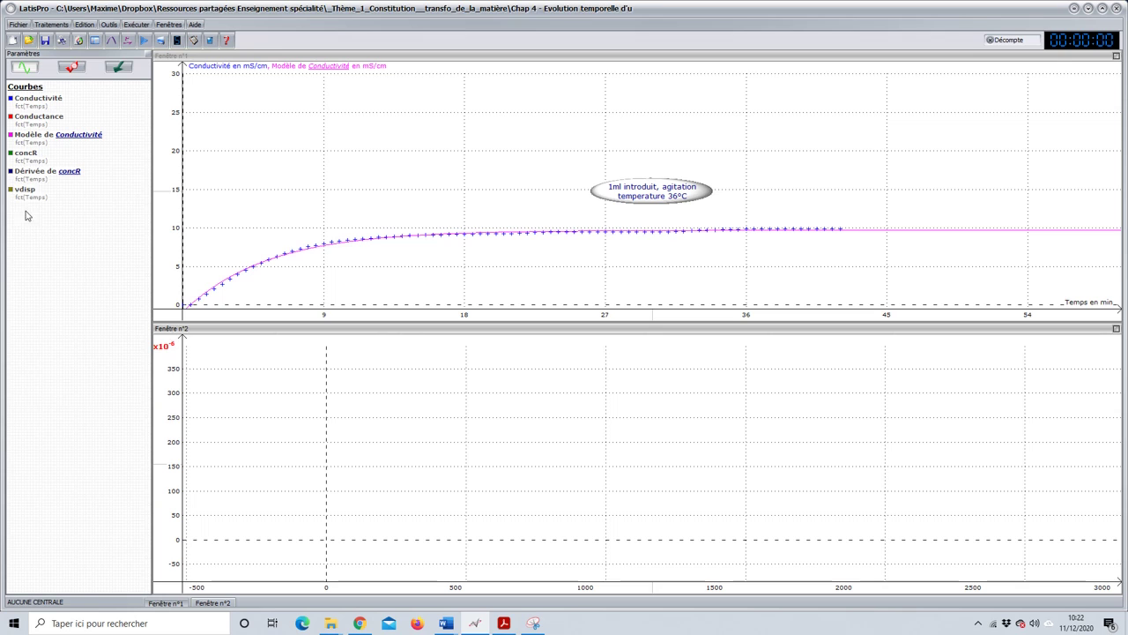
{"action": "left_click_drag", "start_coordinate": [29, 194], "coordinate": [173, 358]}
{"action": "left_click", "coordinate": [31, 172]}
{"action": "left_click", "coordinate": [35, 156]}
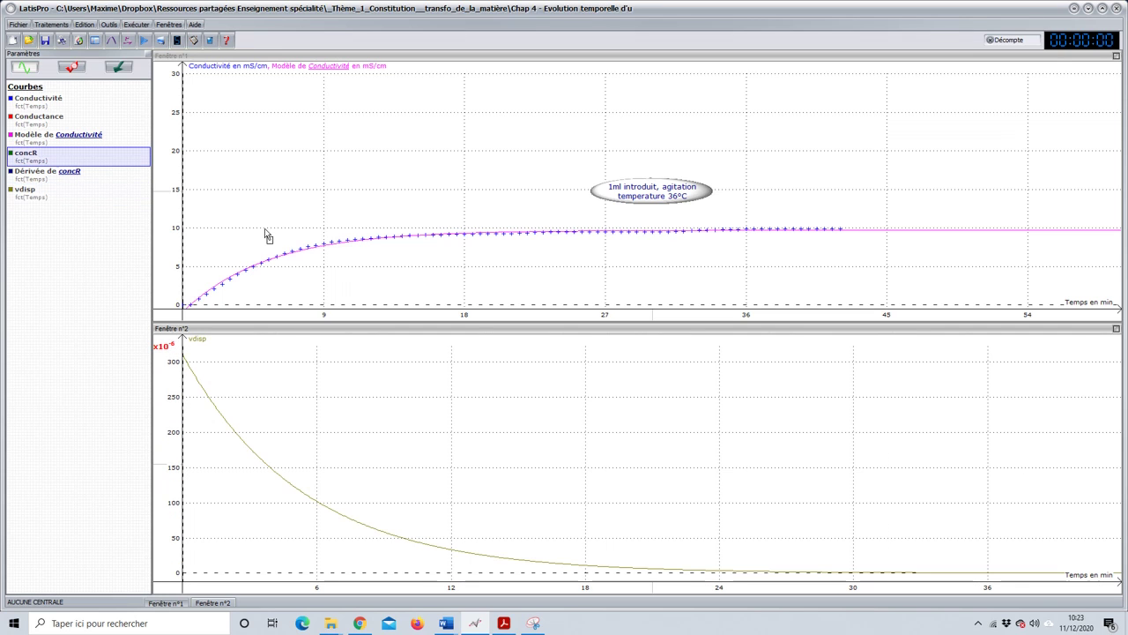
{"action": "left_click_drag", "start_coordinate": [1047, 598], "coordinate": [1047, 598]}
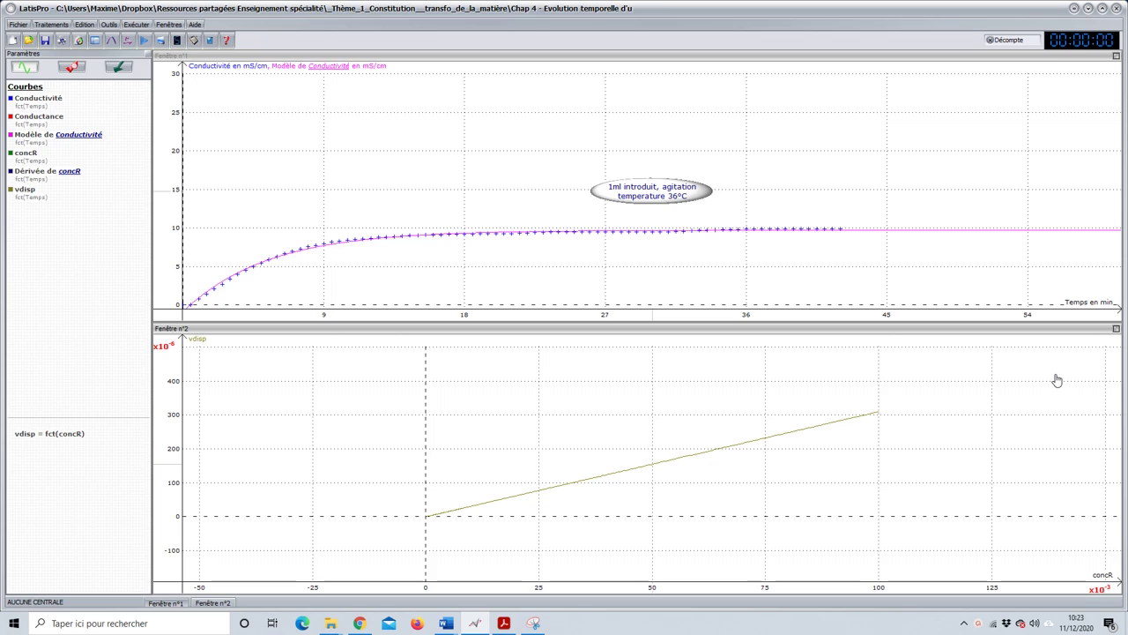
Step: Remove all curves from the second graph window, and open the calculation sheet tiled beside the graphs
{"action": "right_click", "coordinate": [257, 378]}
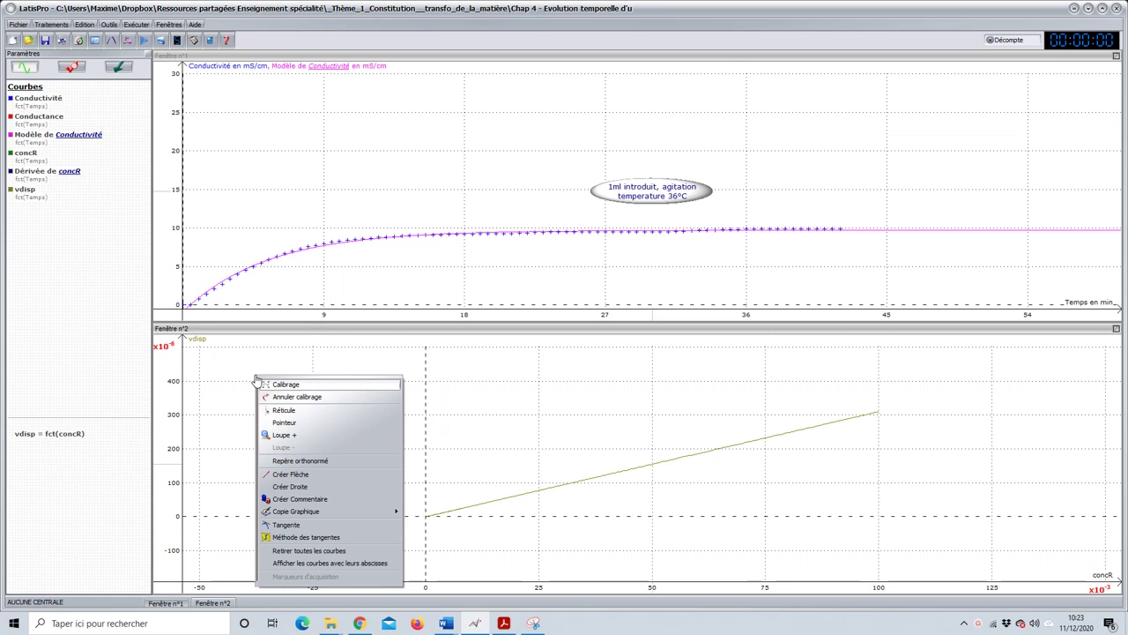
{"action": "left_click", "coordinate": [327, 552]}
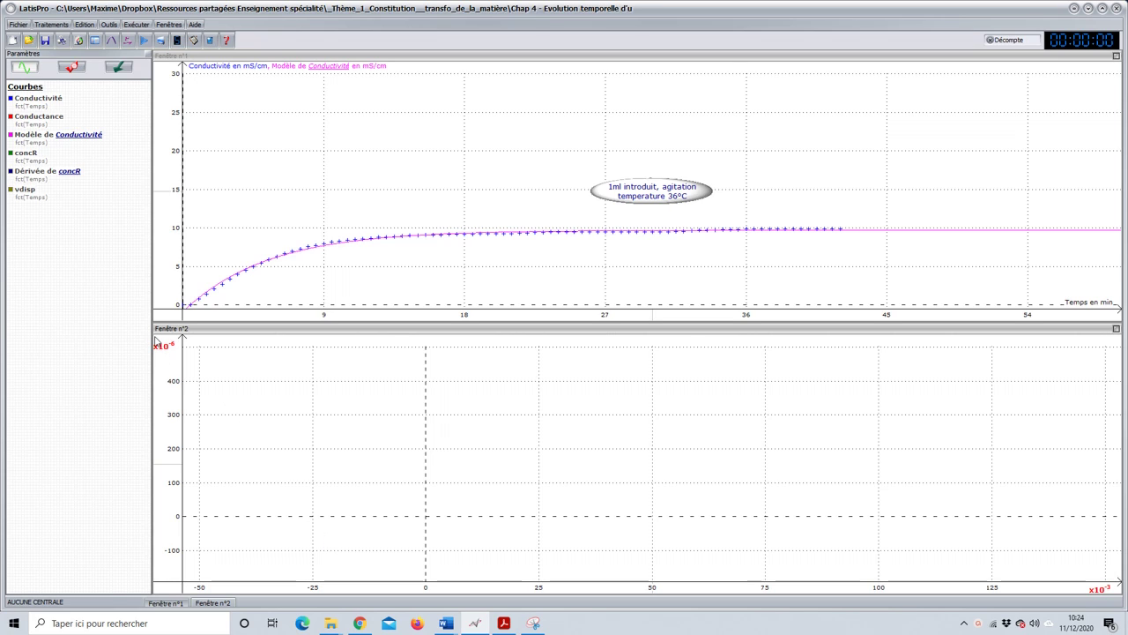
{"action": "left_click", "coordinate": [53, 136]}
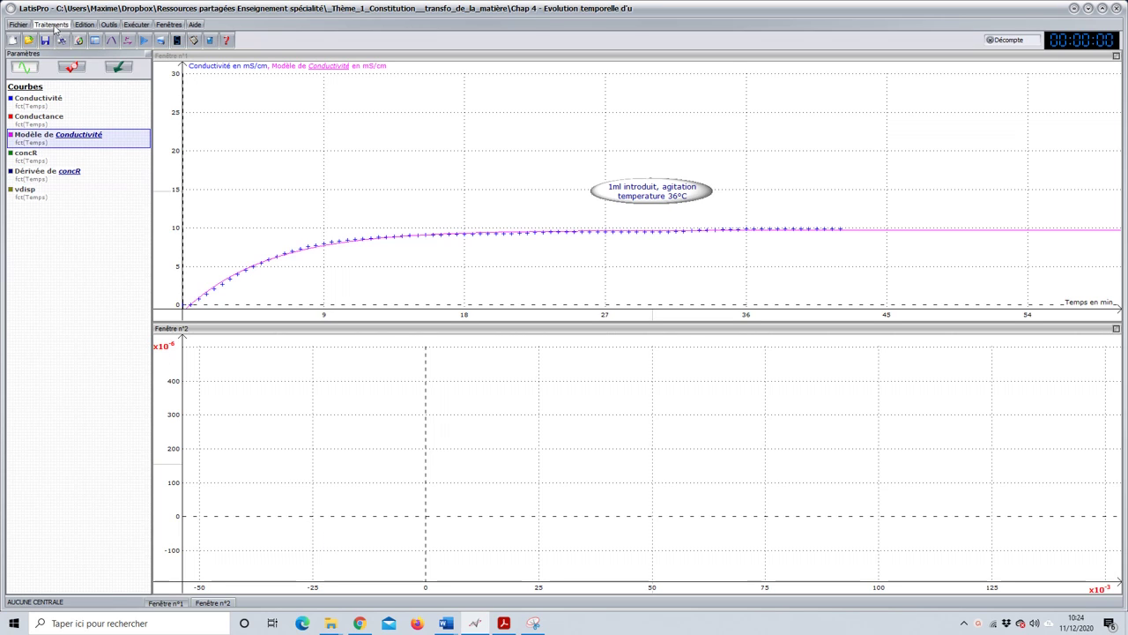
{"action": "left_click", "coordinate": [52, 24]}
{"action": "left_click", "coordinate": [64, 42]}
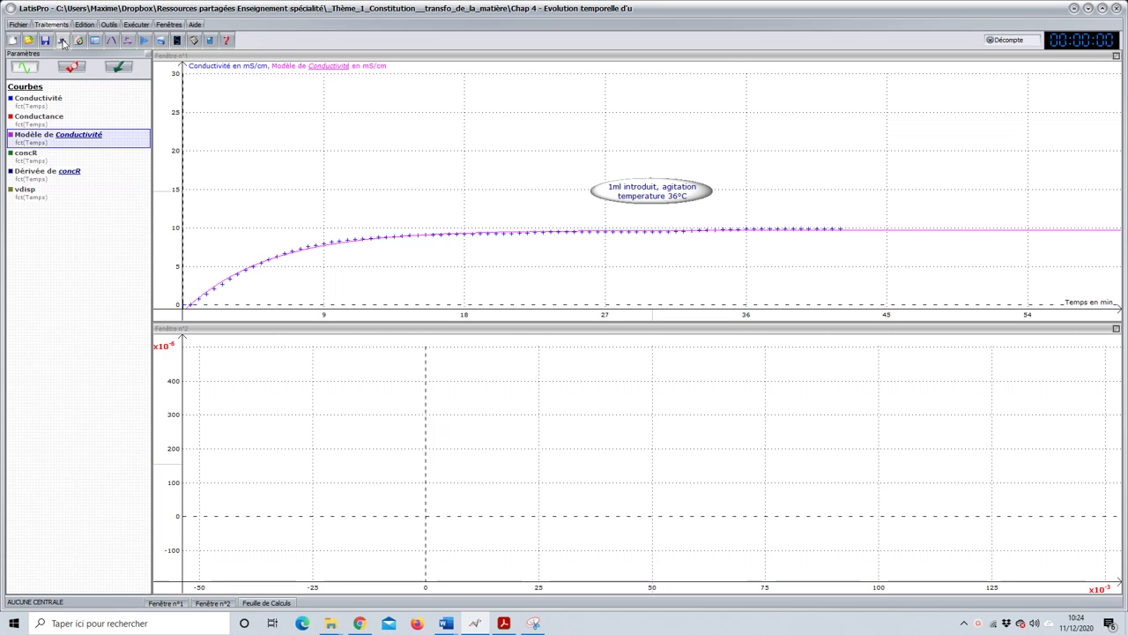
{"action": "left_click", "coordinate": [169, 24]}
{"action": "left_click", "coordinate": [223, 77]}
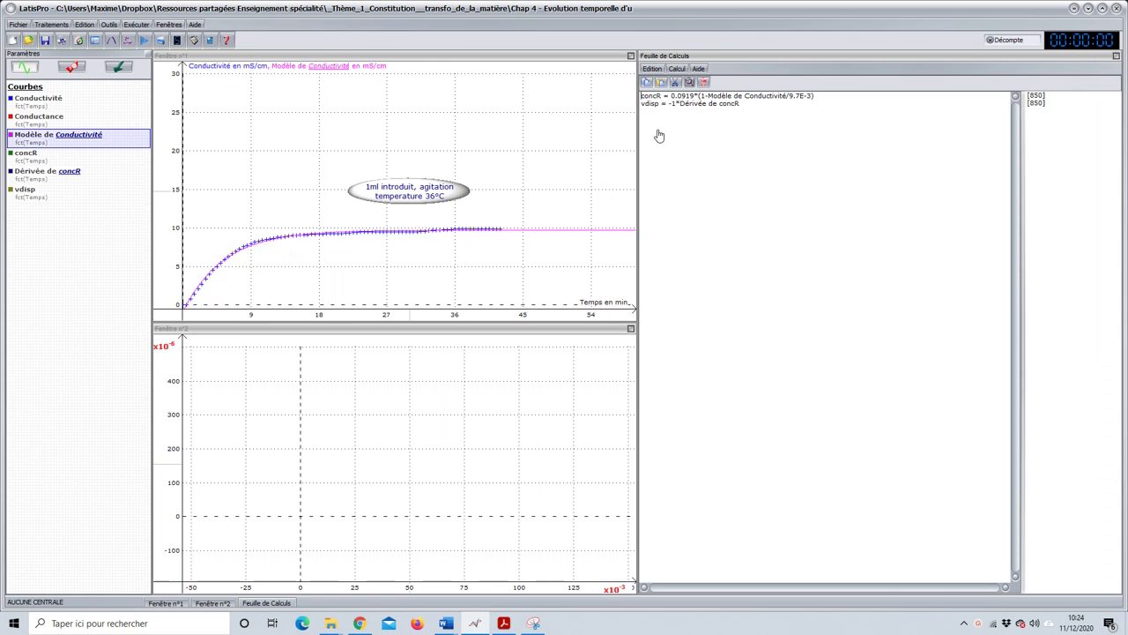
Step: Calculate the new variable LN=ln(concR/0.0919) in the calculation sheet, and close the sheet
{"action": "left_click", "coordinate": [752, 112]}
{"action": "type", "text": "LN=ln("}
{"action": "left_click", "coordinate": [69, 158]}
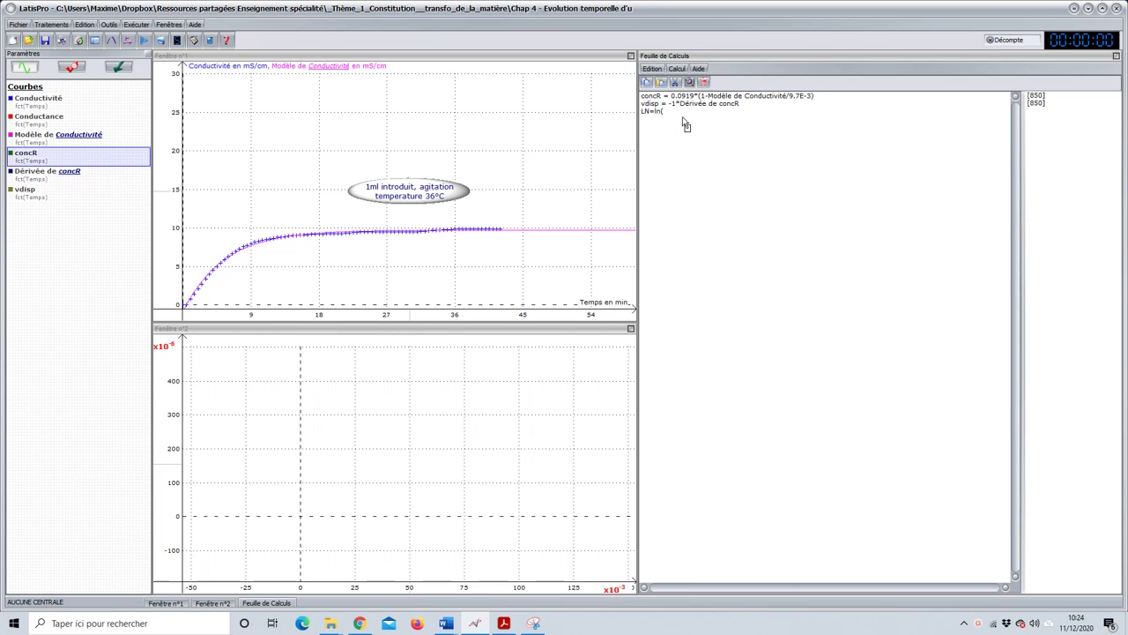
{"action": "type", "text": "concR/"}
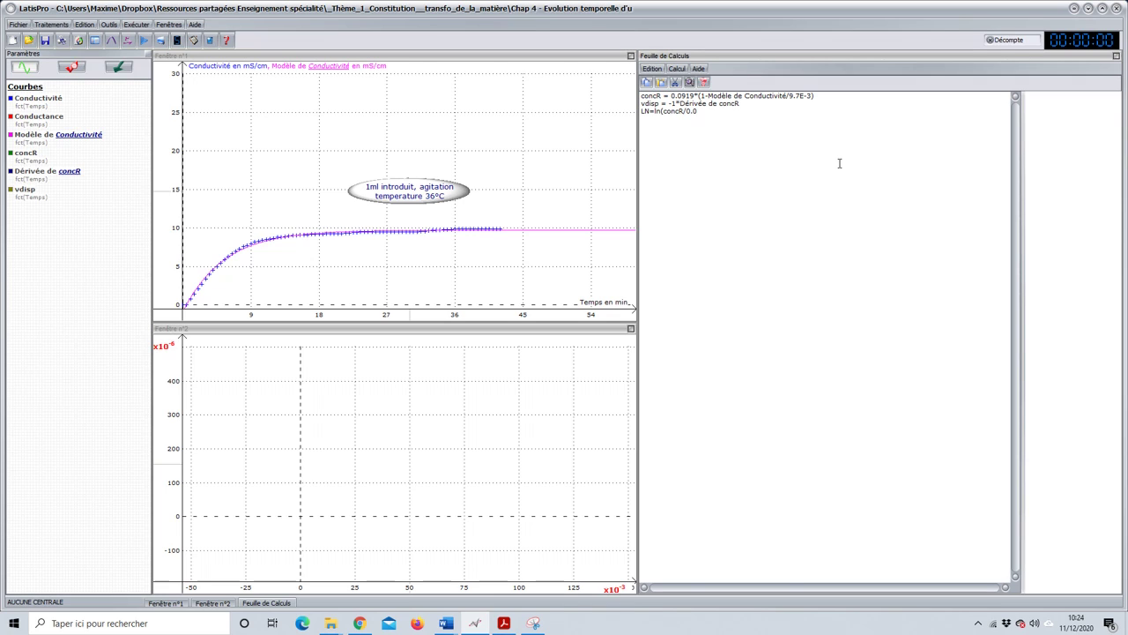
{"action": "type", "text": "0.0919)"}
{"action": "left_click", "coordinate": [689, 83]}
{"action": "left_click", "coordinate": [1116, 55]}
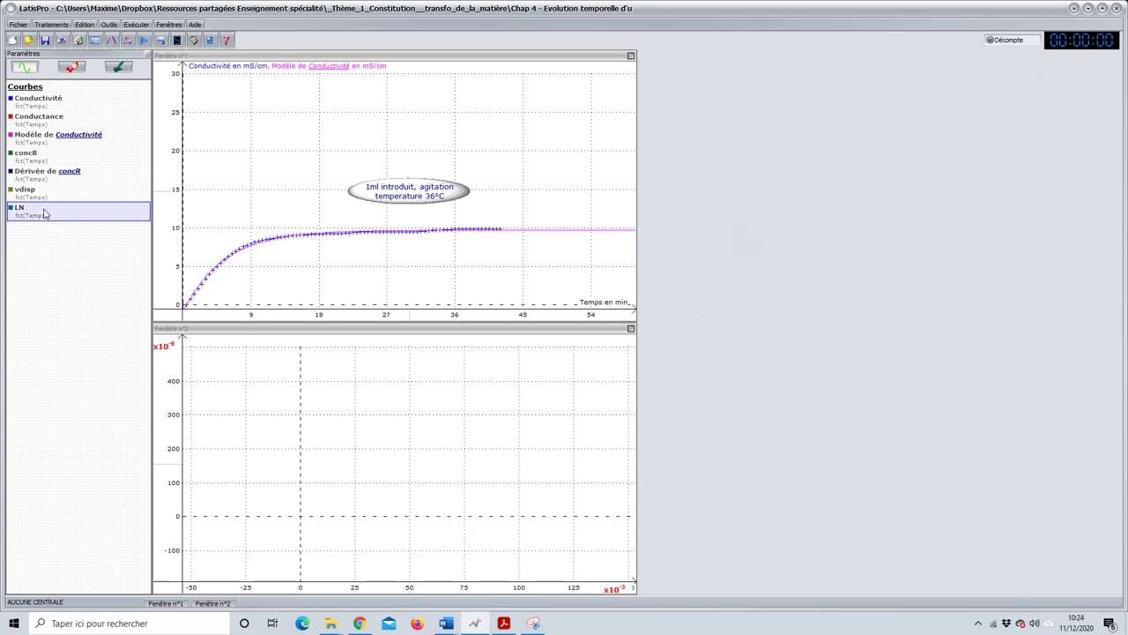
Step: Plot LN against time in the second graph window and arrange both graphs across the full workspace
{"action": "left_click_drag", "start_coordinate": [46, 215], "coordinate": [208, 359]}
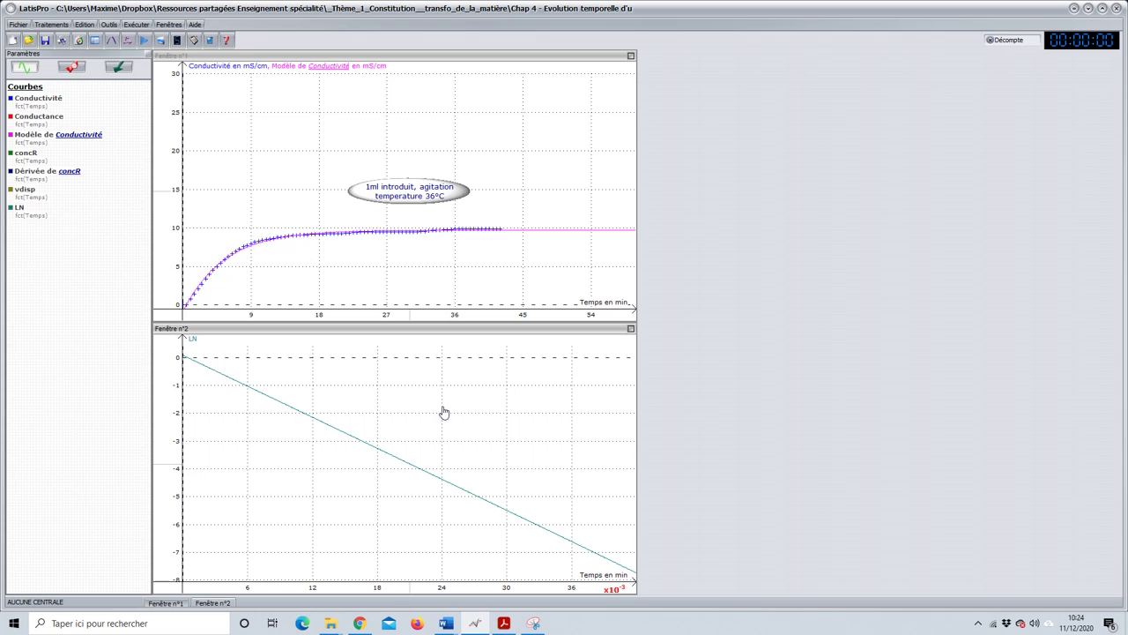
{"action": "left_click", "coordinate": [166, 27]}
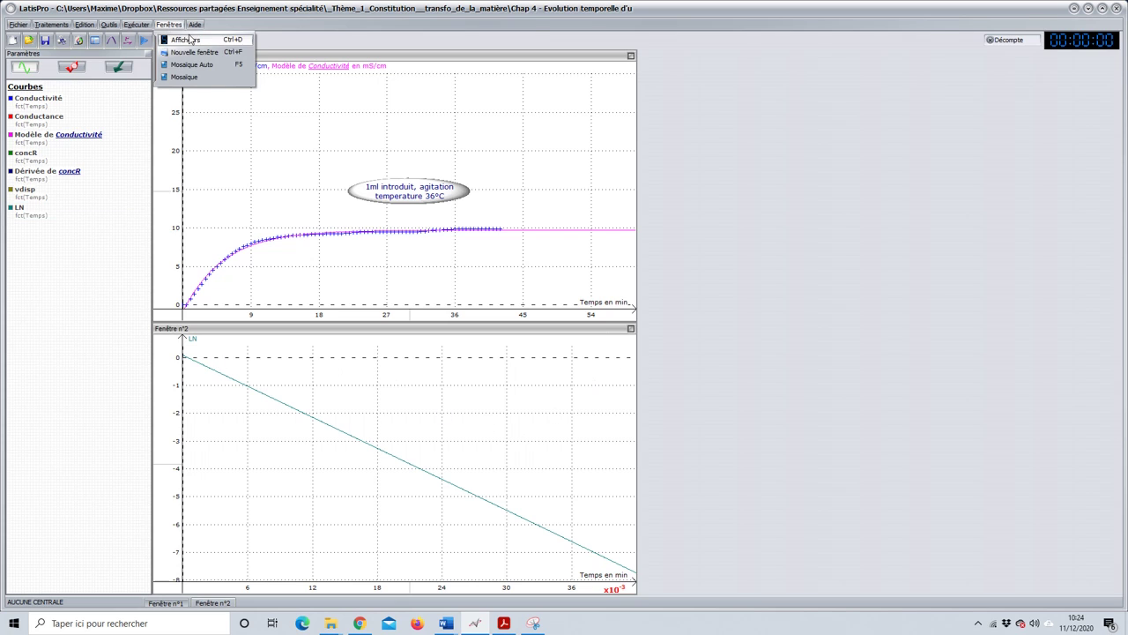
{"action": "left_click", "coordinate": [189, 60]}
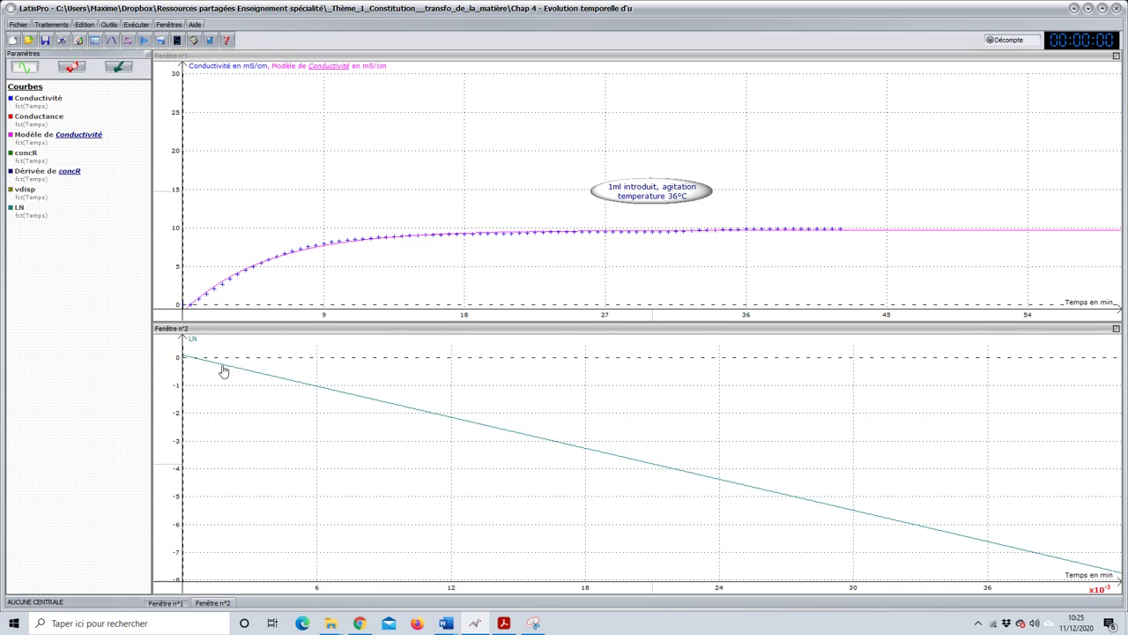
{"action": "scroll", "coordinate": [291, 397], "scroll_direction": "down", "scroll_amount": 4}
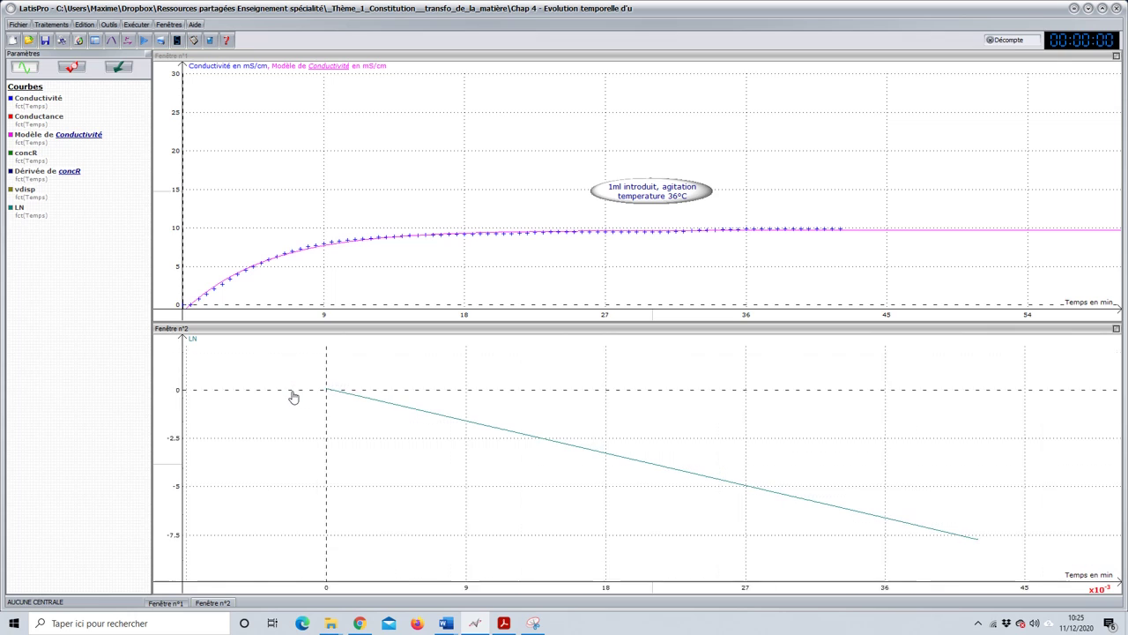